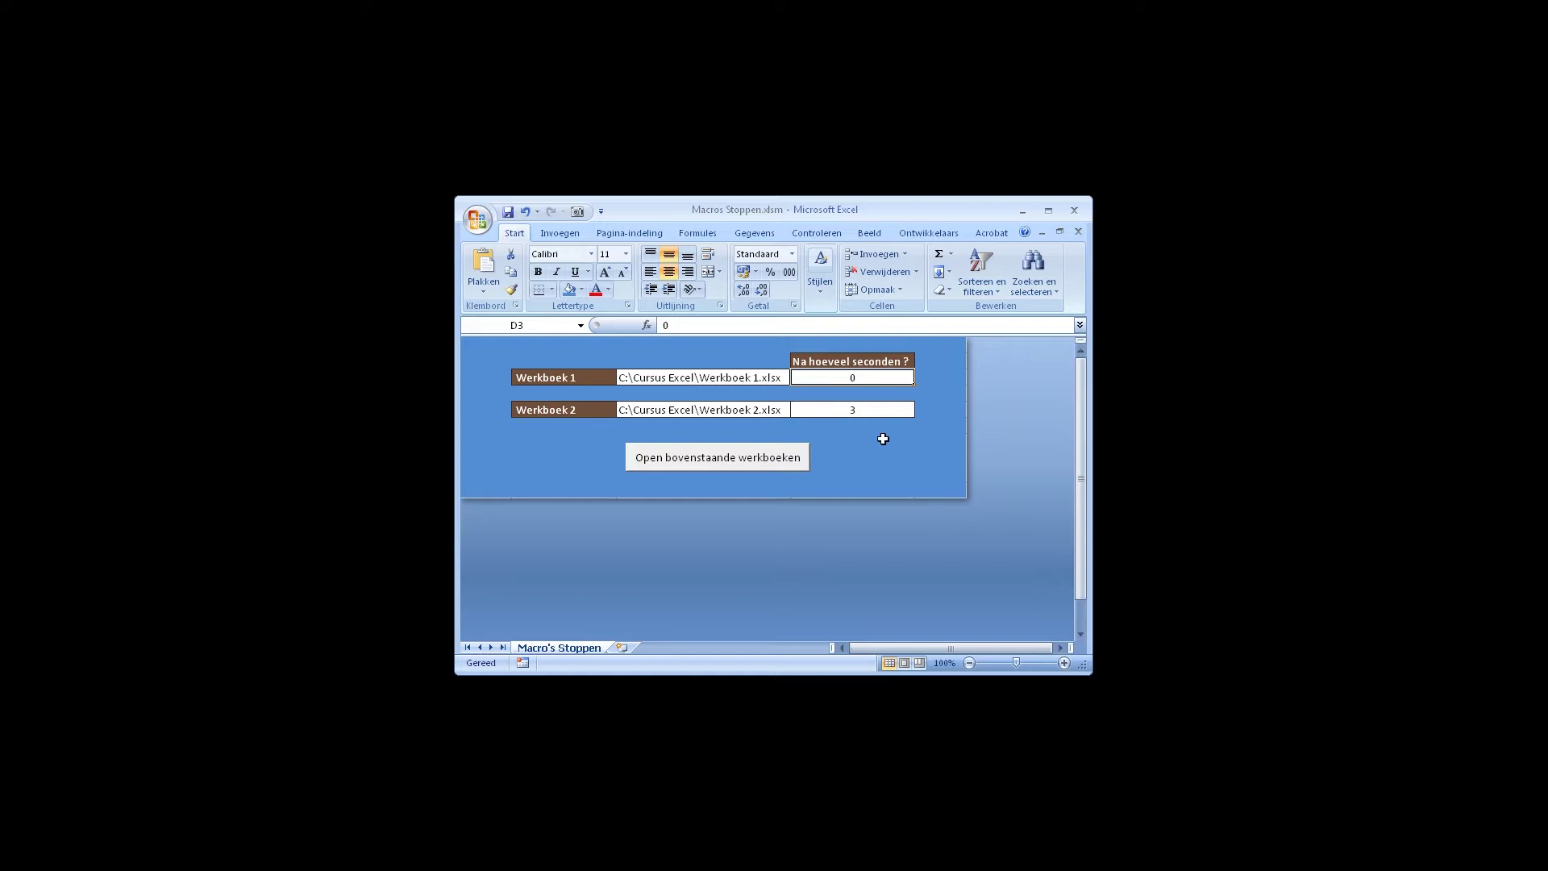
- Review the workbook file paths in C3 and C5 and their delays of 0 and 3 seconds
click(655, 376)
click(669, 409)
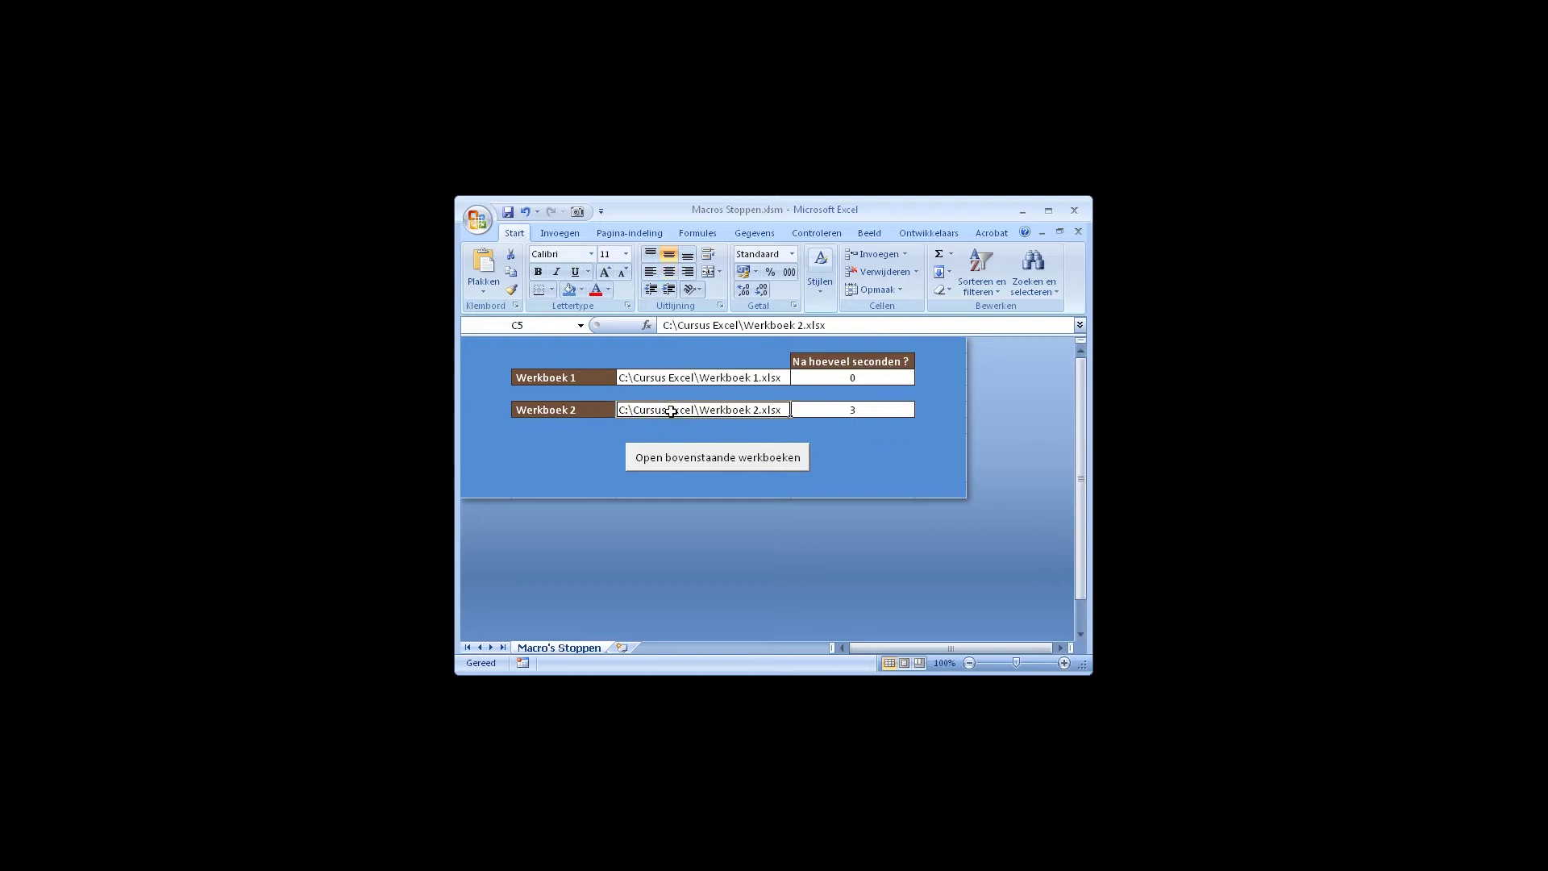
click(681, 379)
click(678, 410)
click(848, 376)
click(856, 408)
click(860, 378)
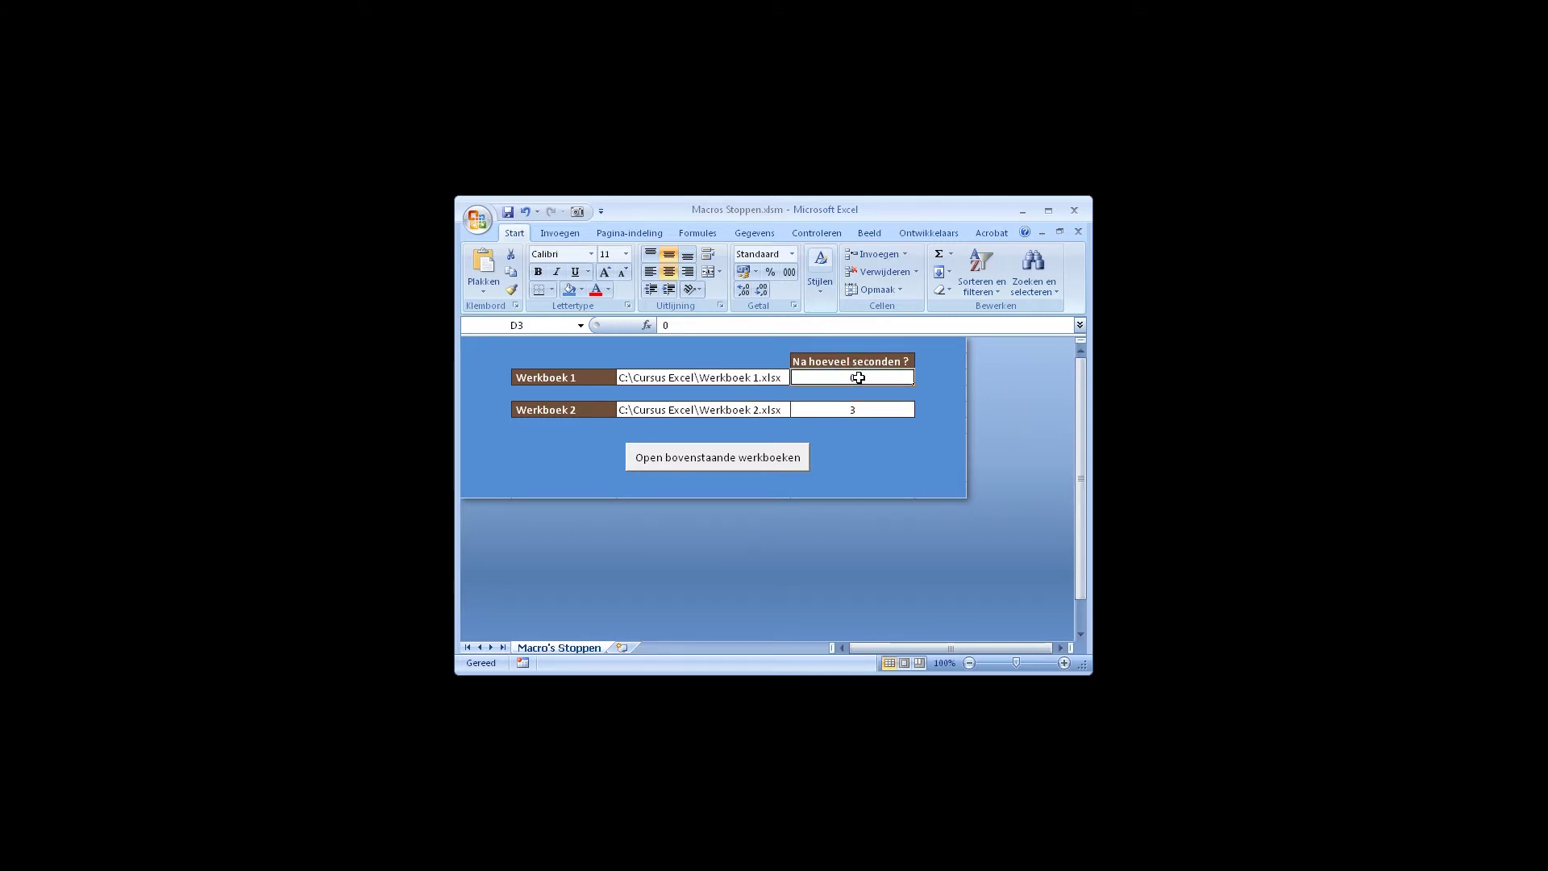
click(750, 377)
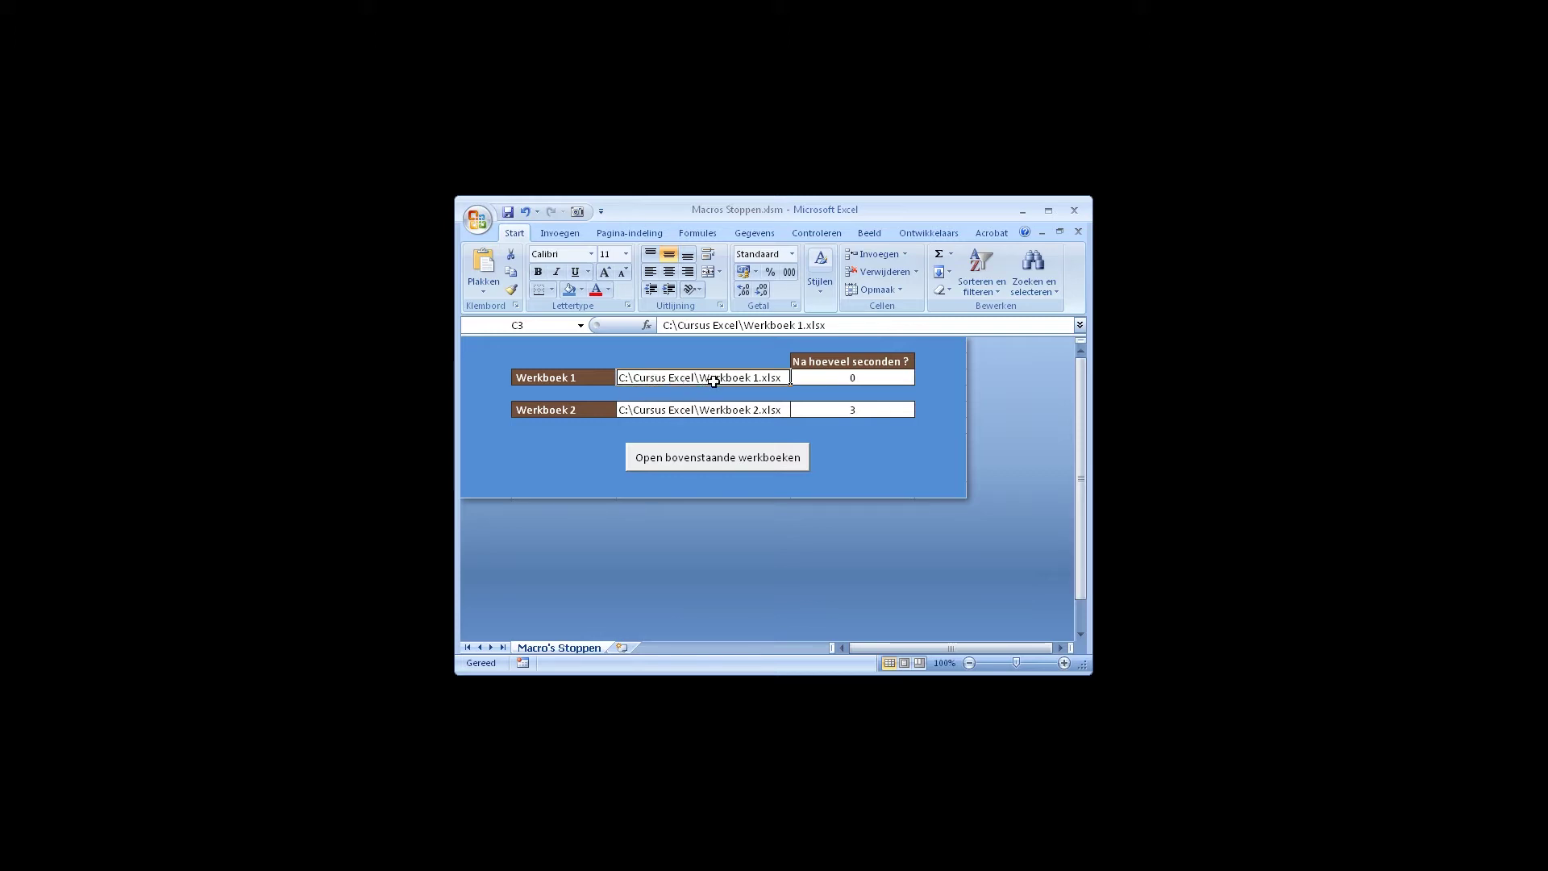
- Run the workbook-opening macro and close the workbooks it opened
click(728, 466)
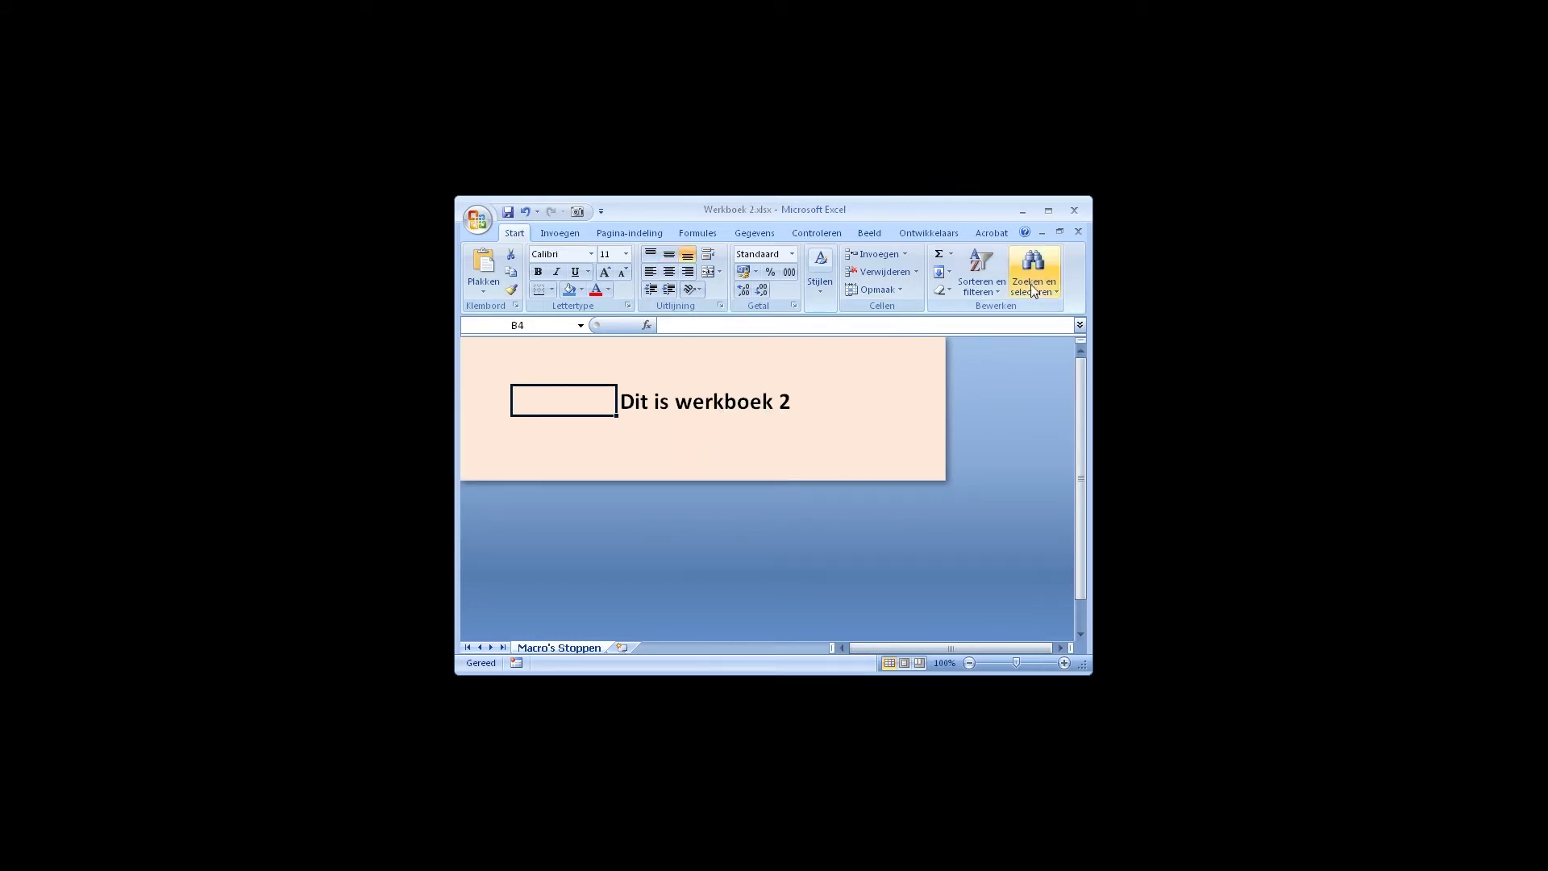
click(1078, 233)
click(1078, 233)
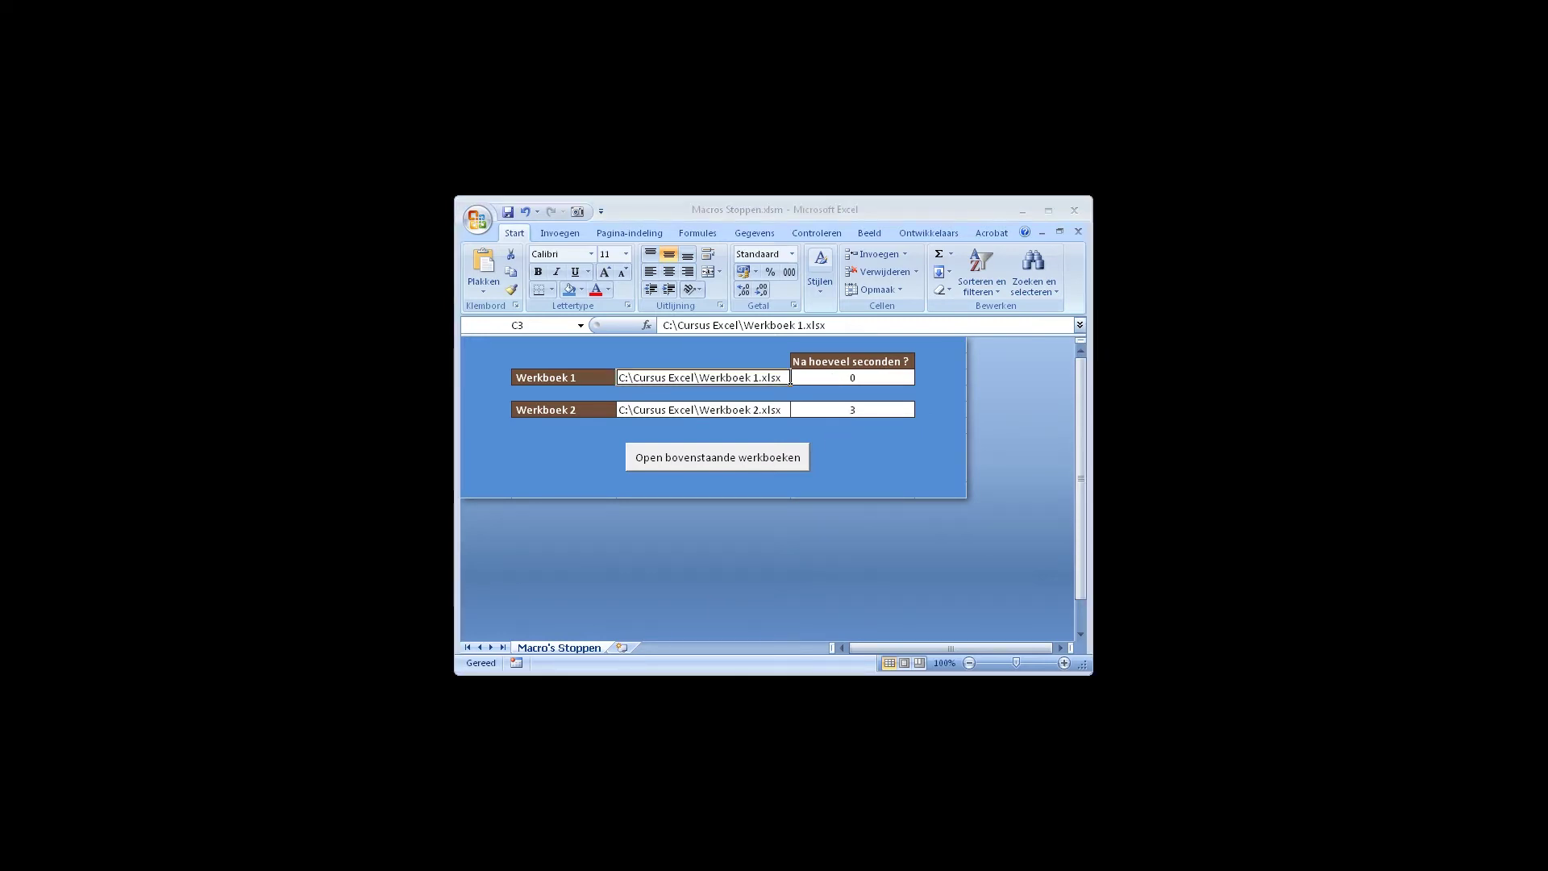
- In the VBA editor, go over OpenWerkboeken's declarations, cell references and OpenWerkboek call
key(alt+F11)
drag(902, 344, 691, 340)
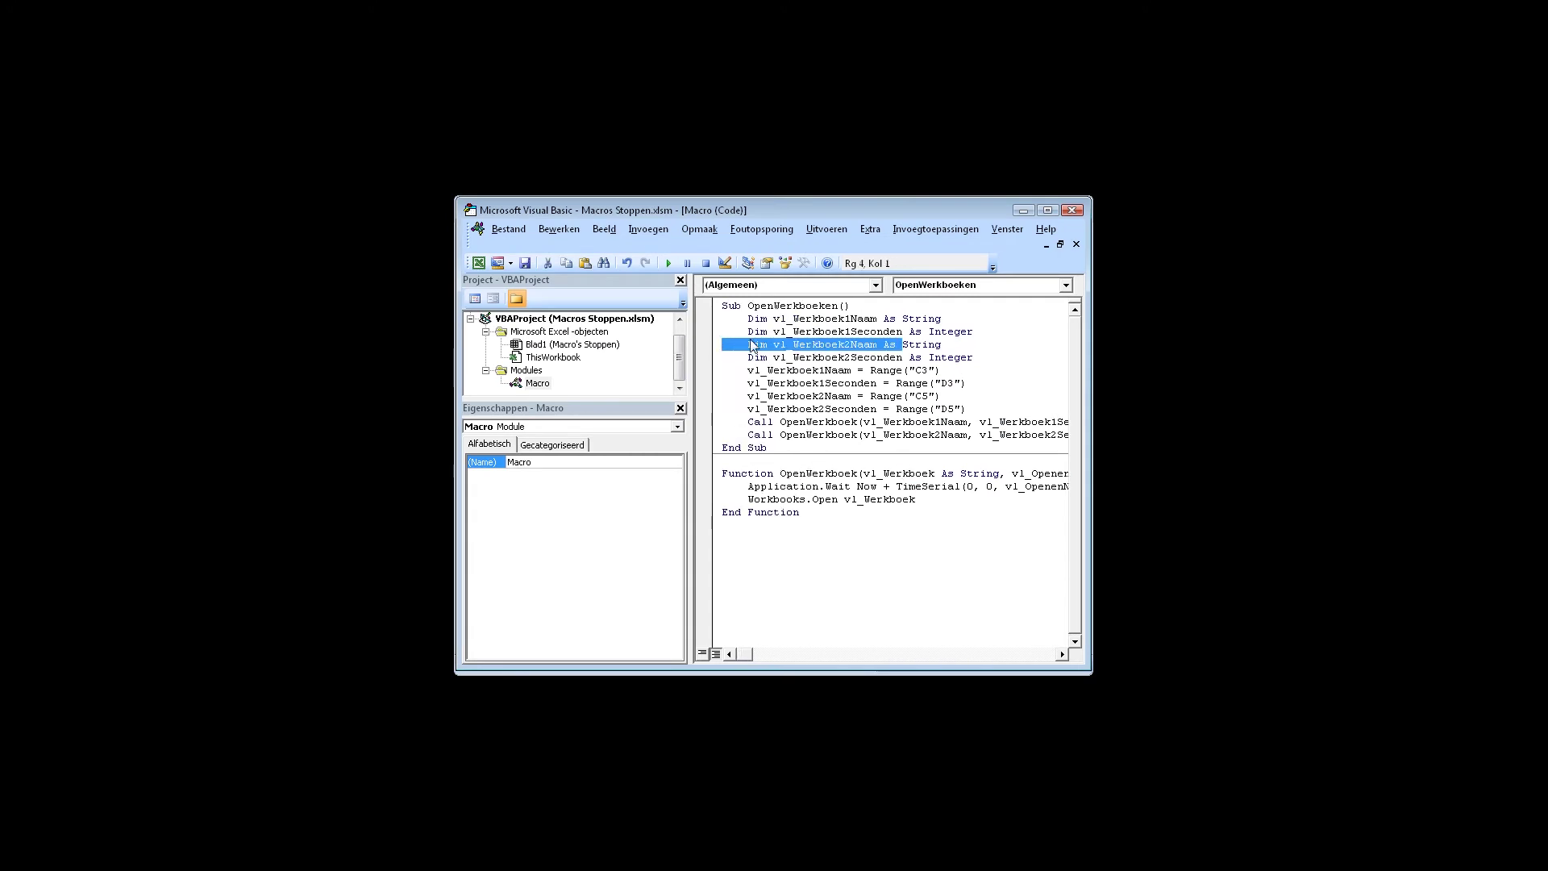
click(818, 370)
drag(769, 307, 844, 311)
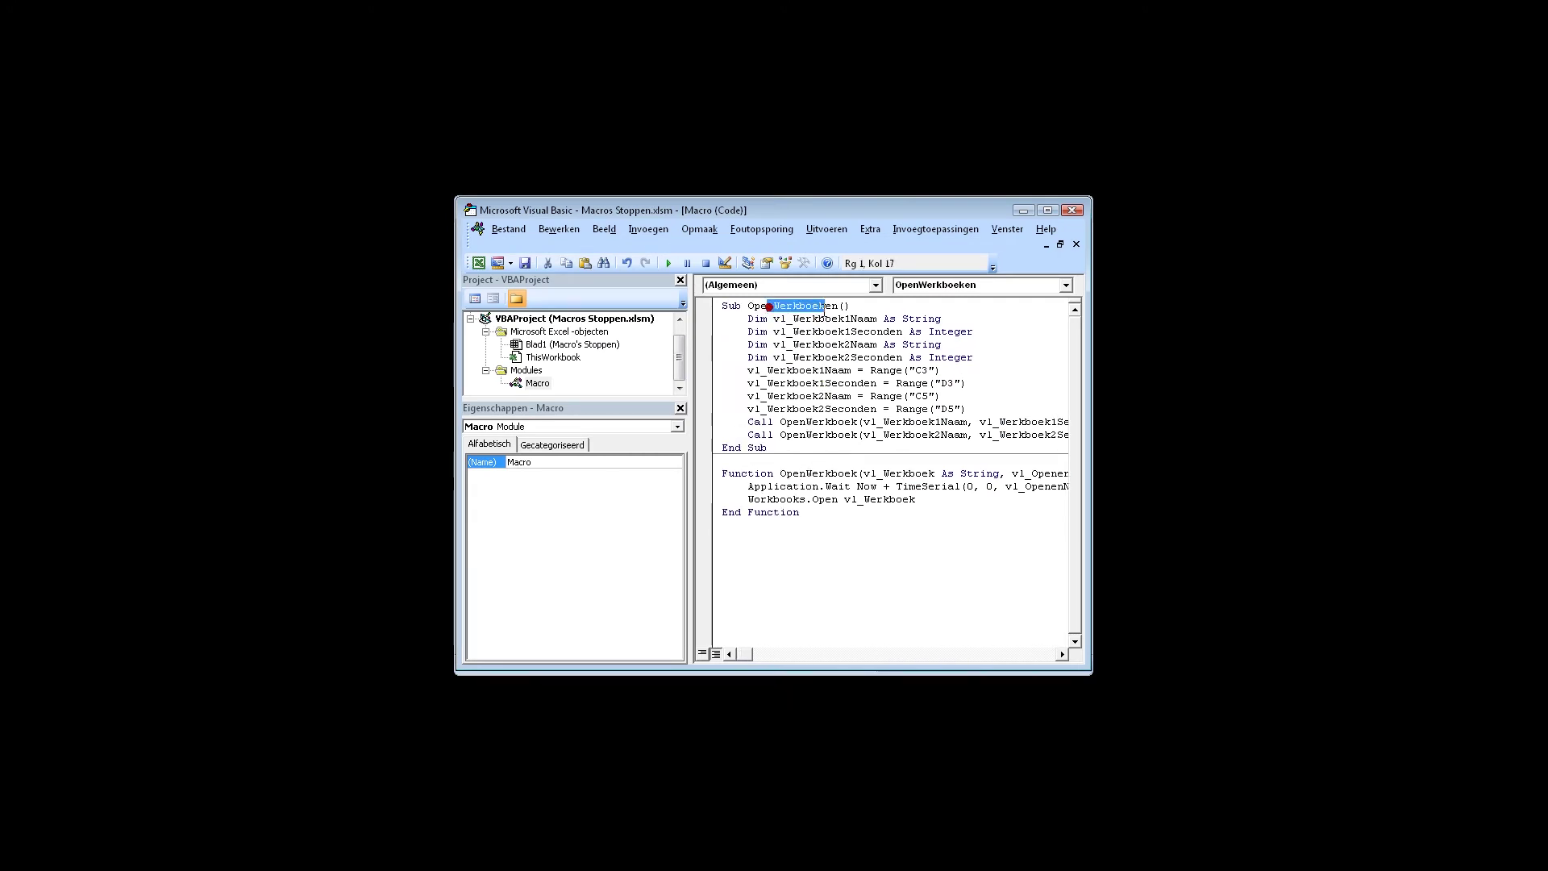
drag(748, 308, 844, 309)
mouse_move(832, 332)
mouse_down()
mouse_move(877, 331)
mouse_move(889, 357)
mouse_move(813, 372)
mouse_up()
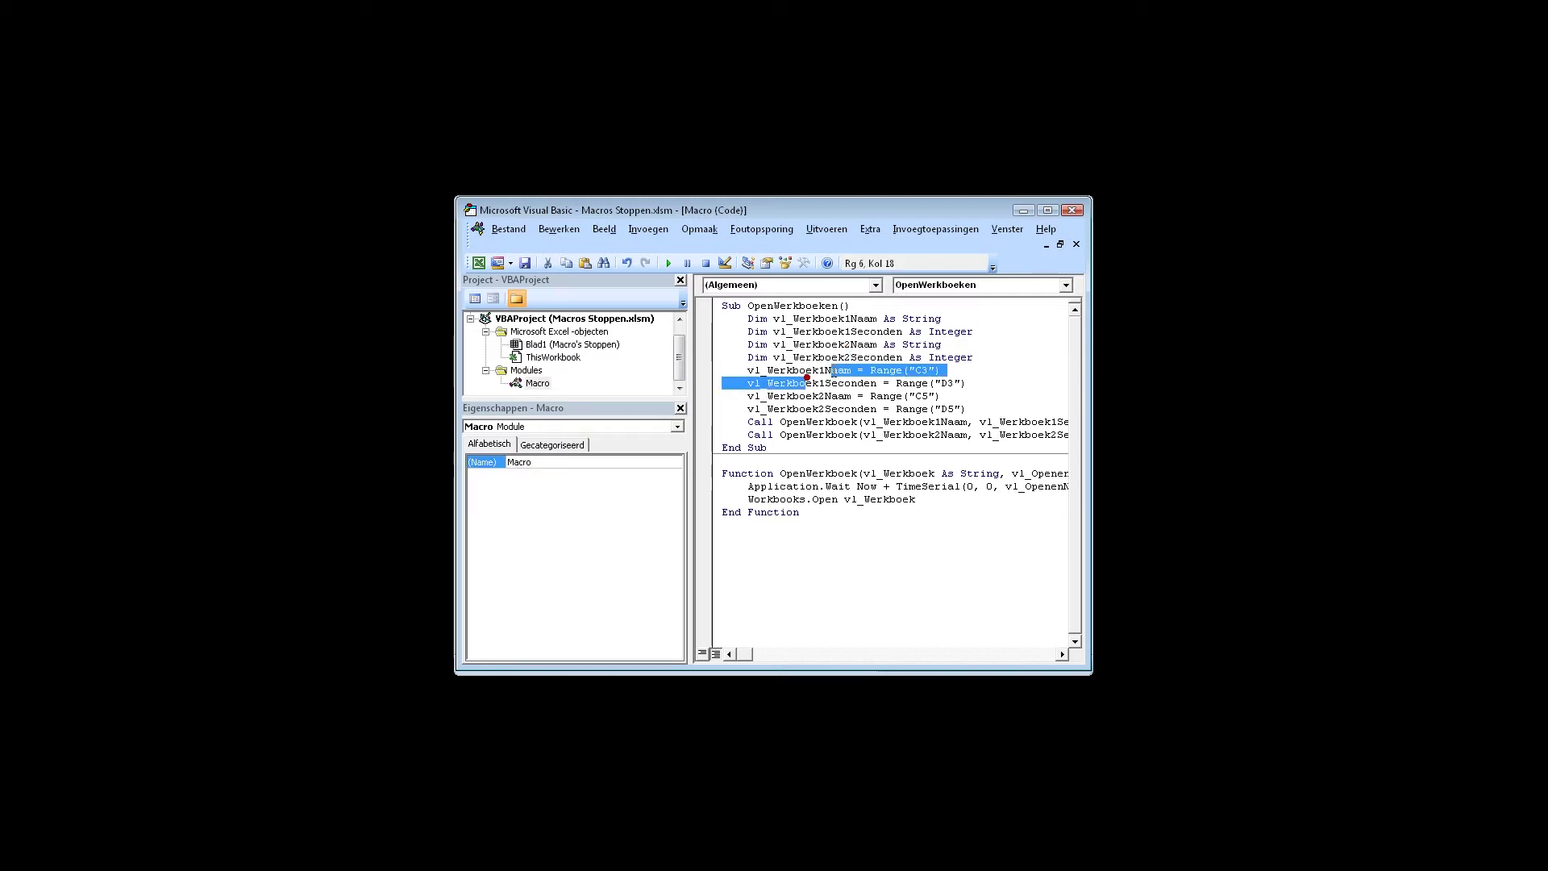
click(922, 371)
drag(798, 423, 820, 423)
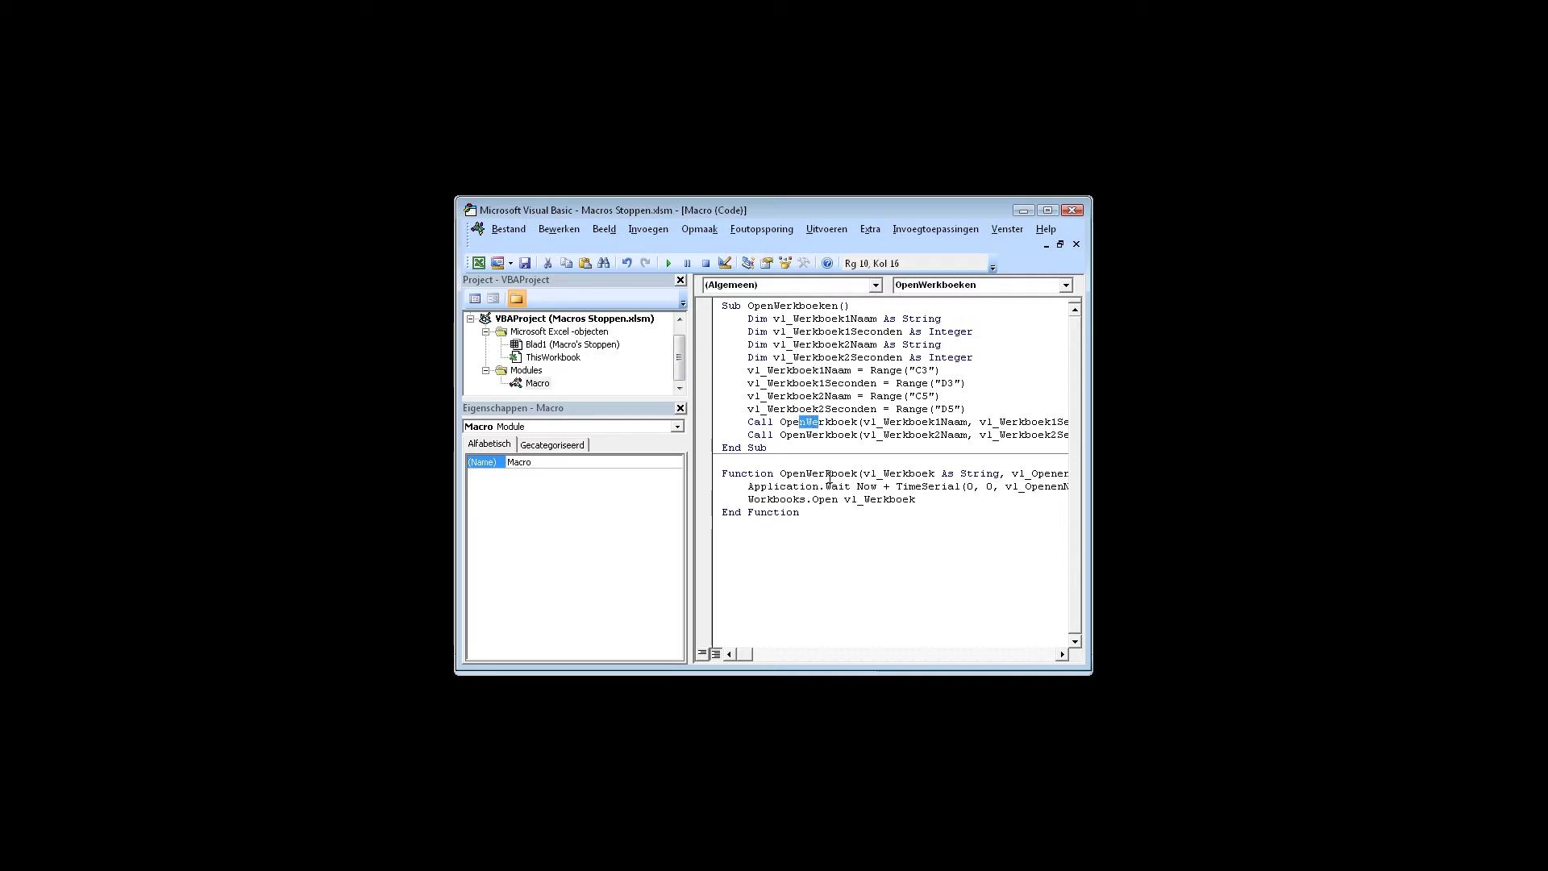
drag(897, 421, 1040, 422)
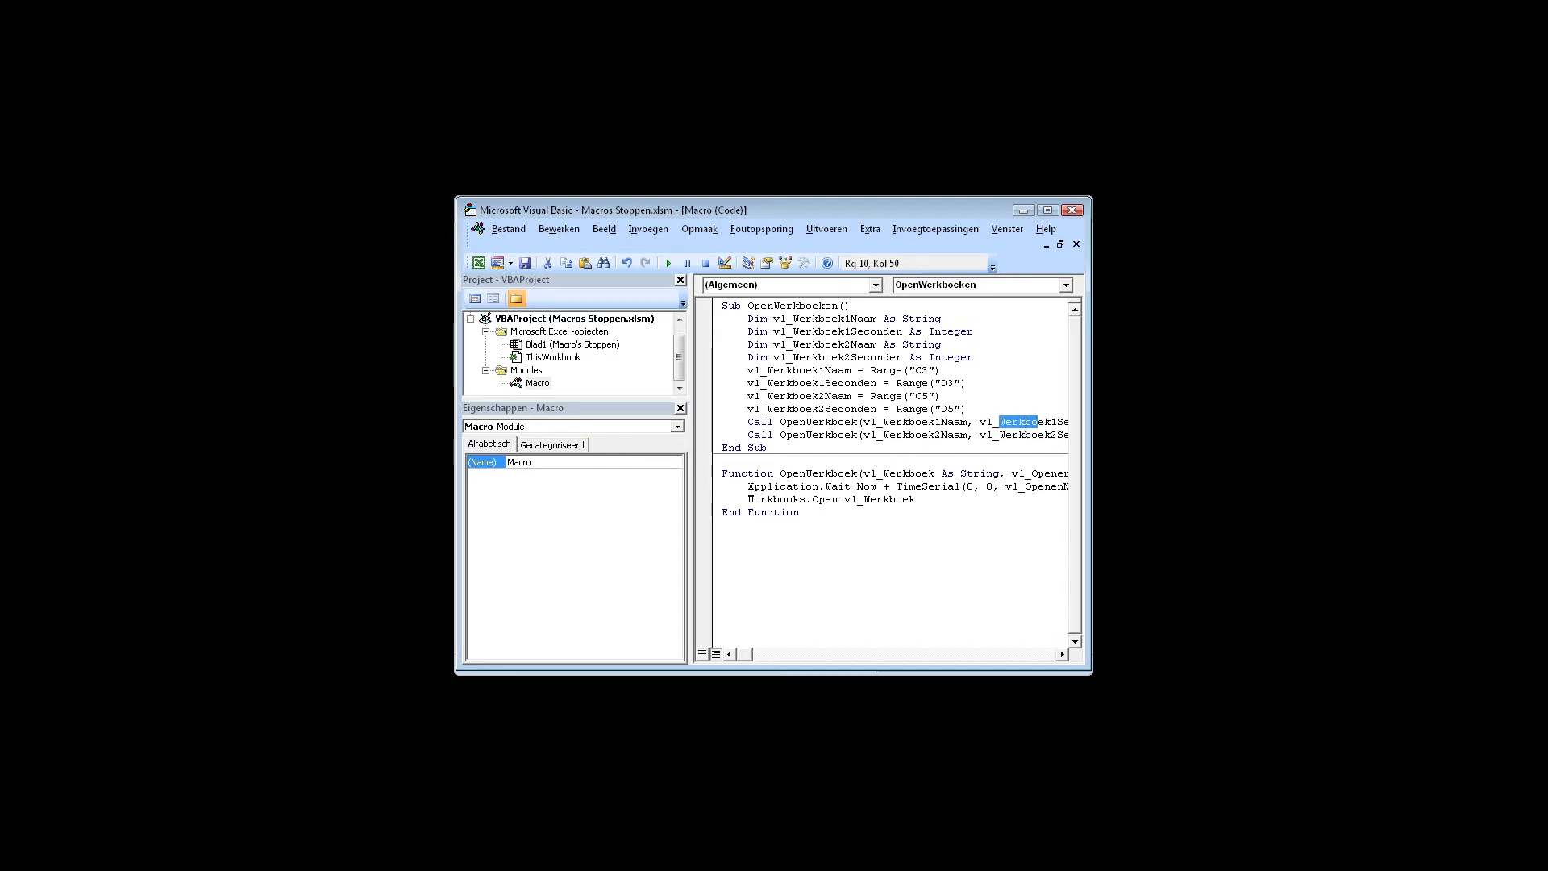
- Go over the Application.Wait Now + TimeSerial delay line and the Workbooks.Open line
drag(749, 486, 823, 488)
double_click(840, 486)
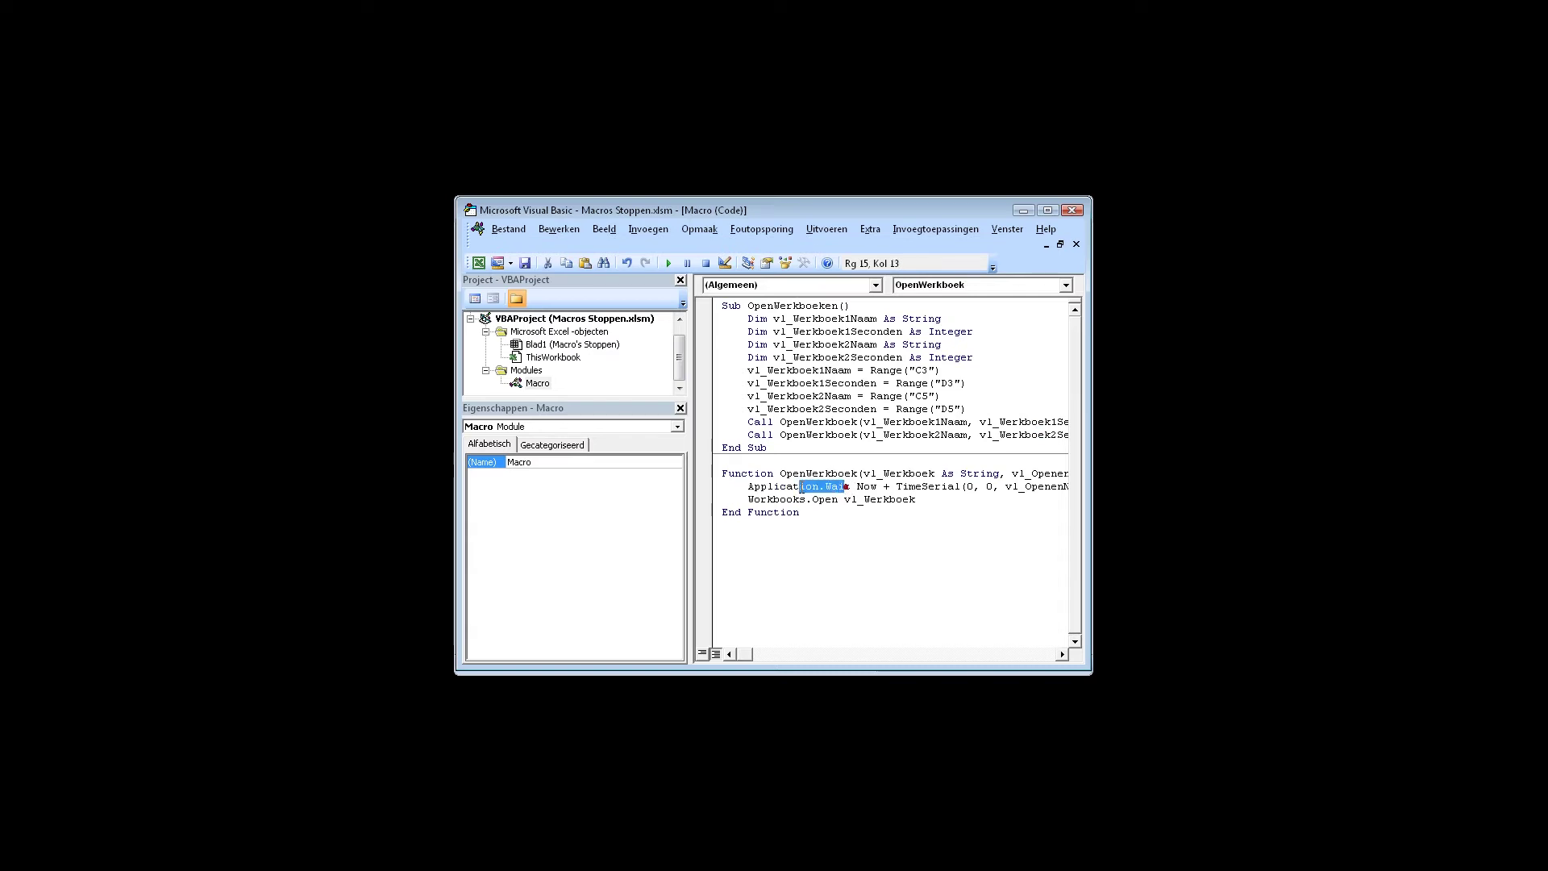
double_click(871, 486)
click(921, 486)
drag(928, 487, 948, 486)
drag(750, 651, 752, 652)
click(938, 488)
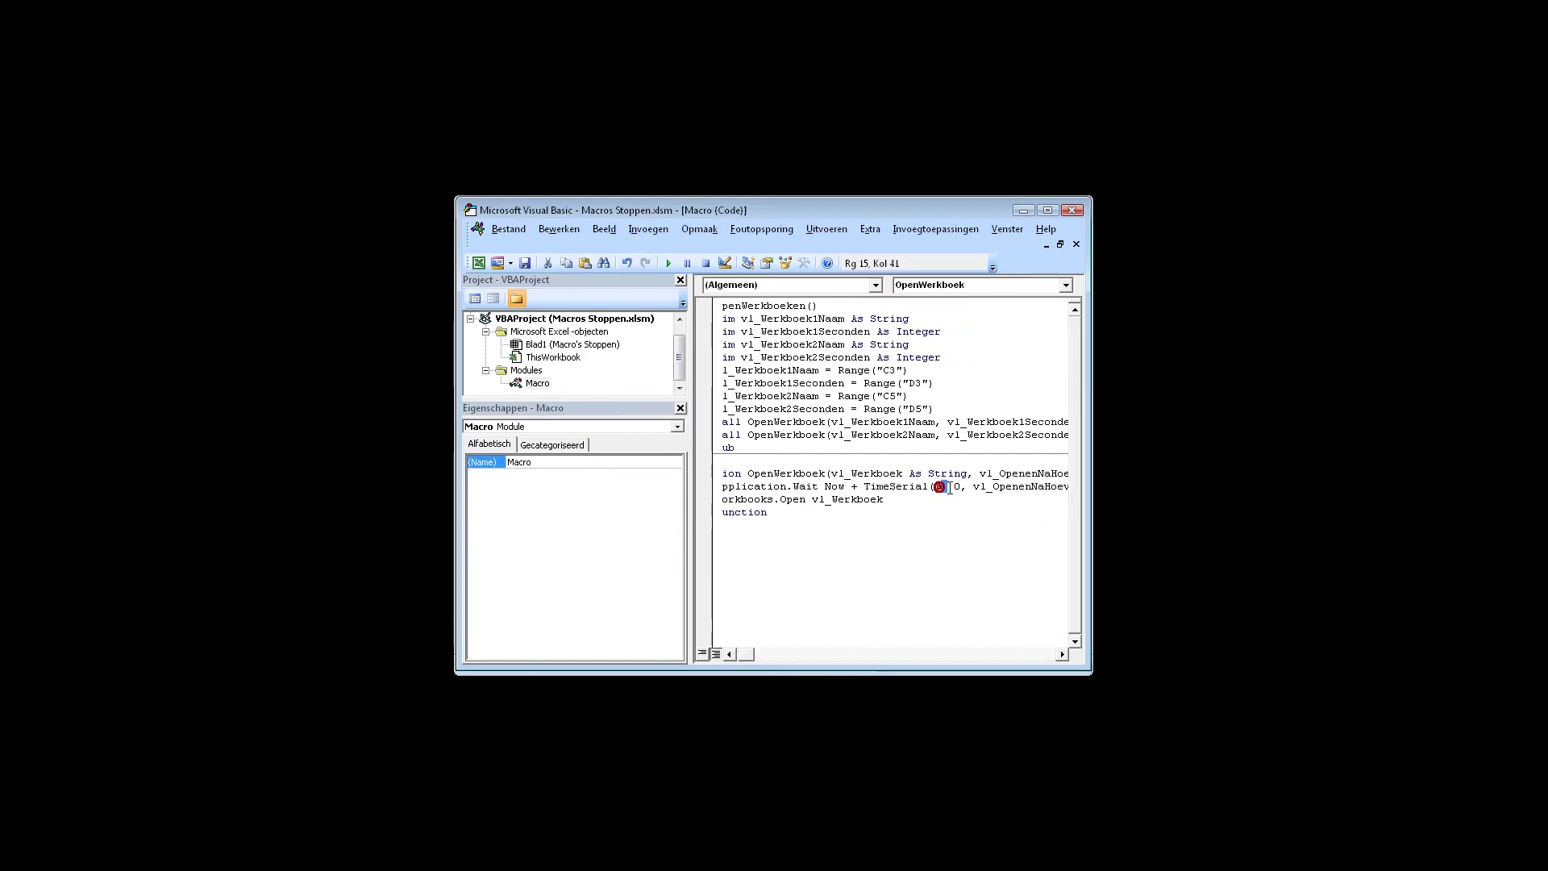
double_click(1026, 487)
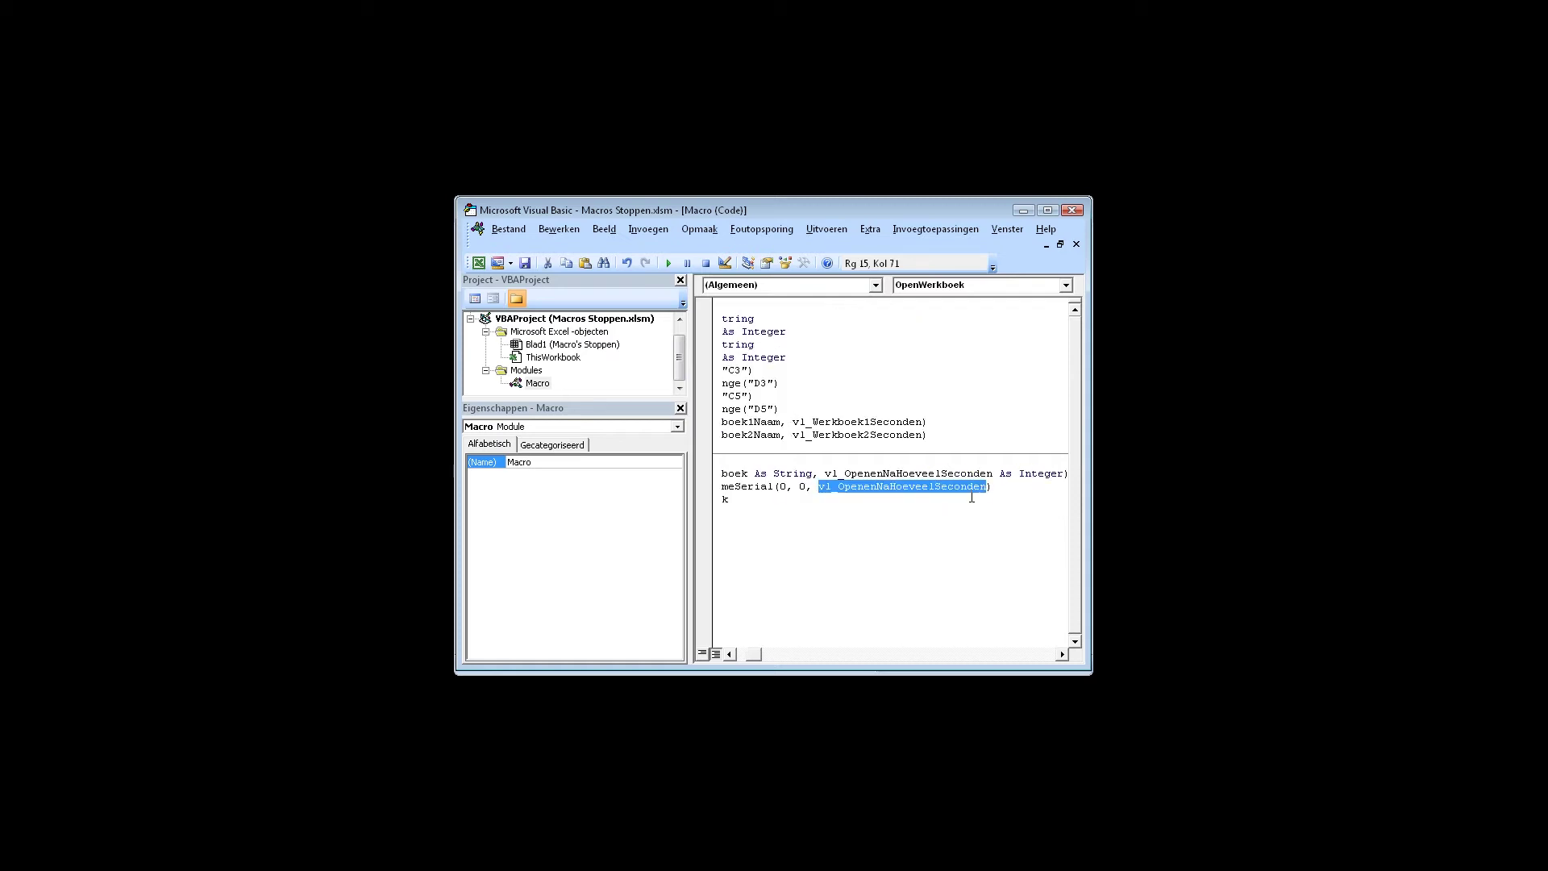
drag(757, 654, 748, 655)
click(782, 486)
drag(764, 499, 870, 507)
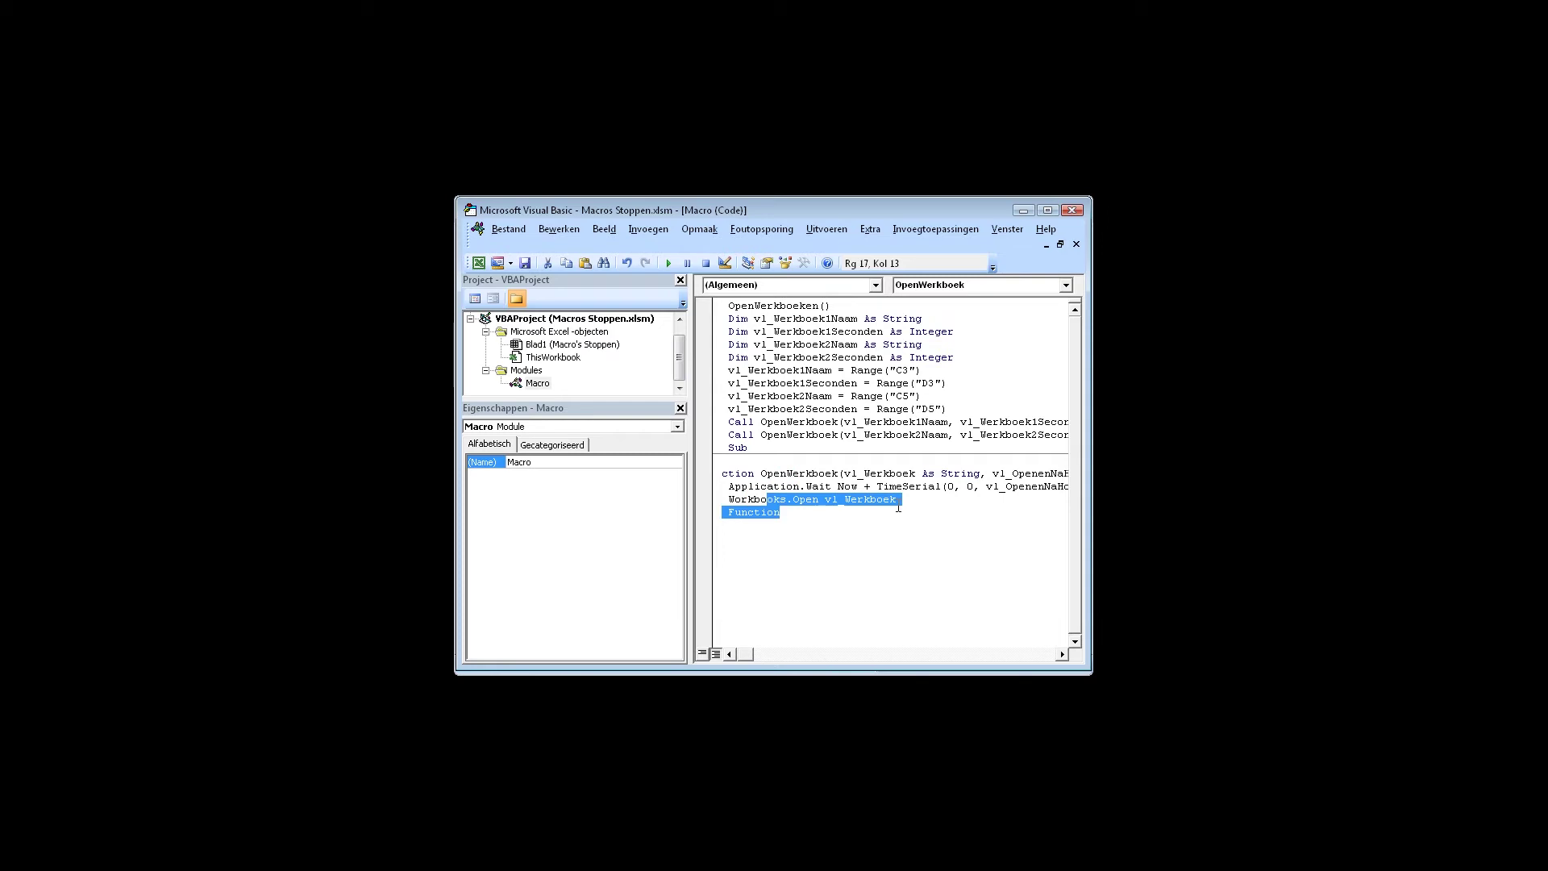
click(871, 507)
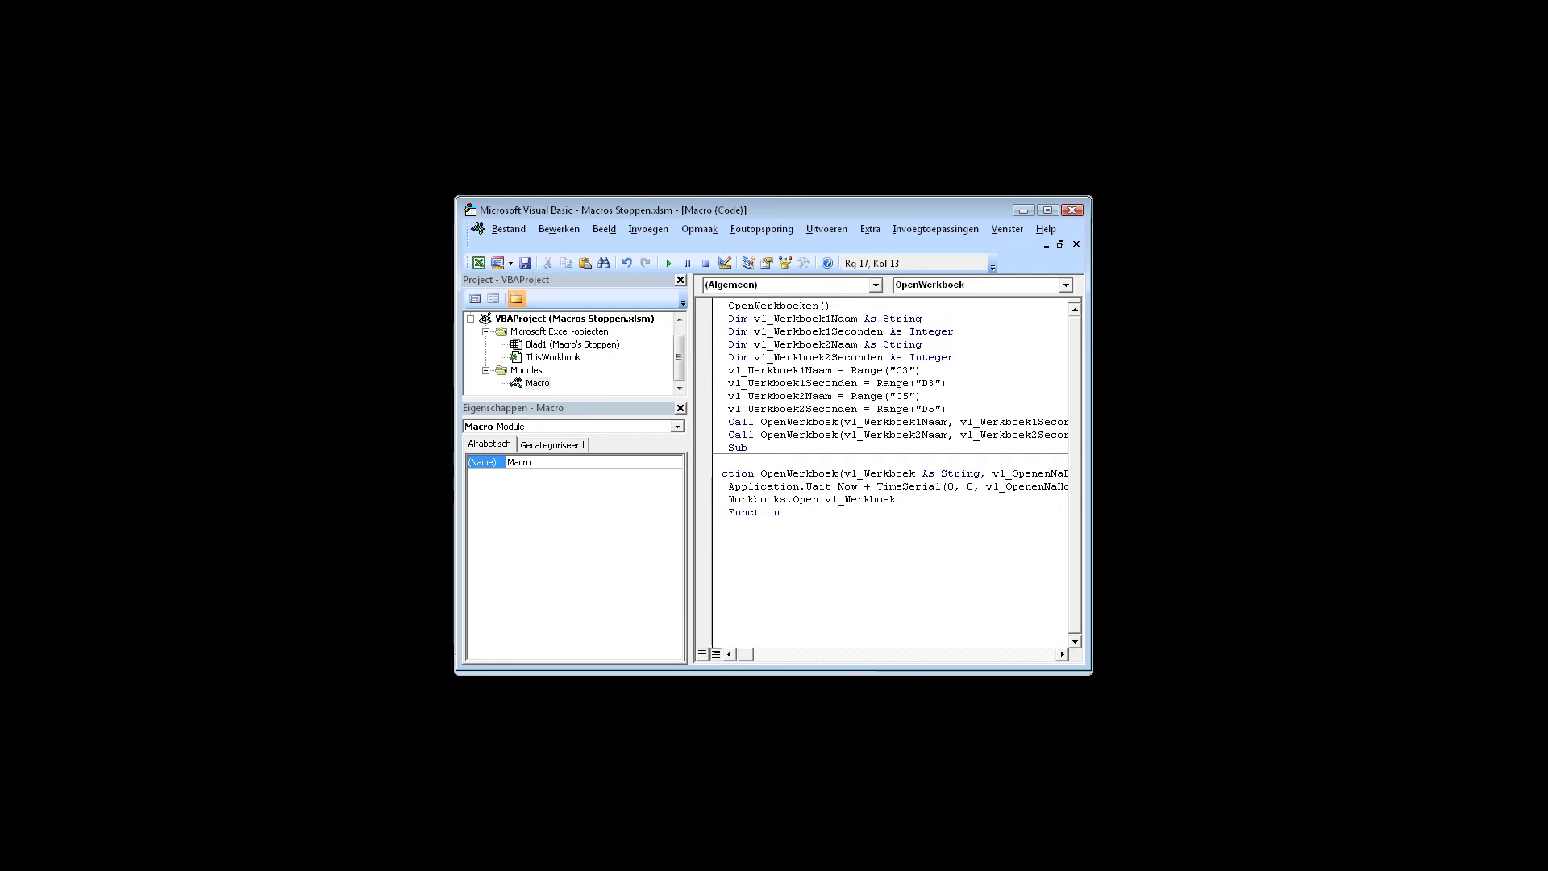
- Back in the sheet, change Werkboek 2's delay in D5 to 60 and run the macro
key(alt+F11)
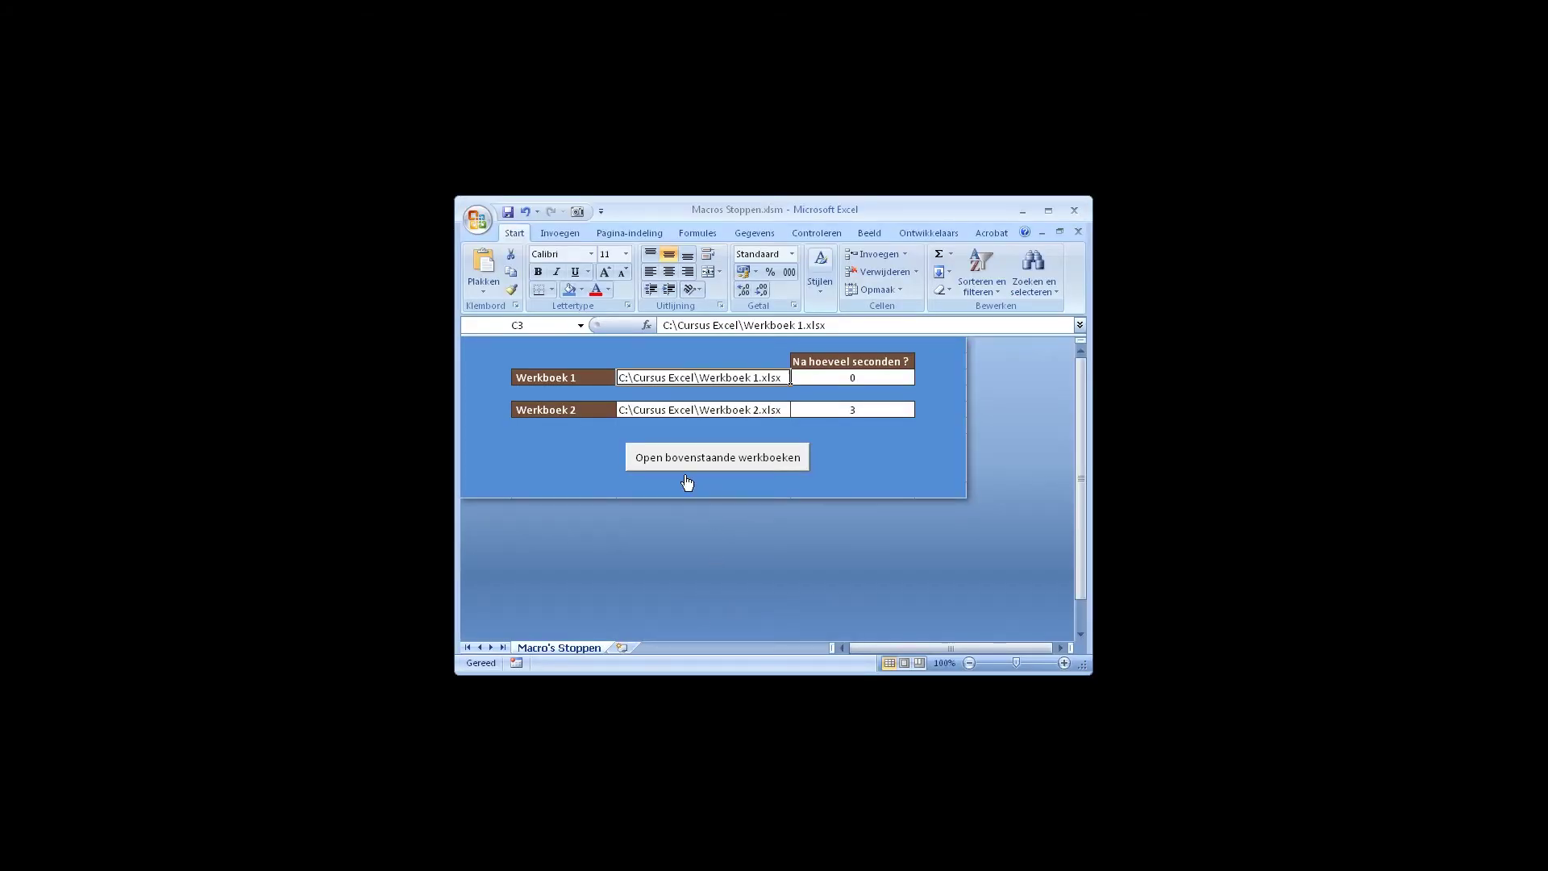
click(551, 442)
click(861, 409)
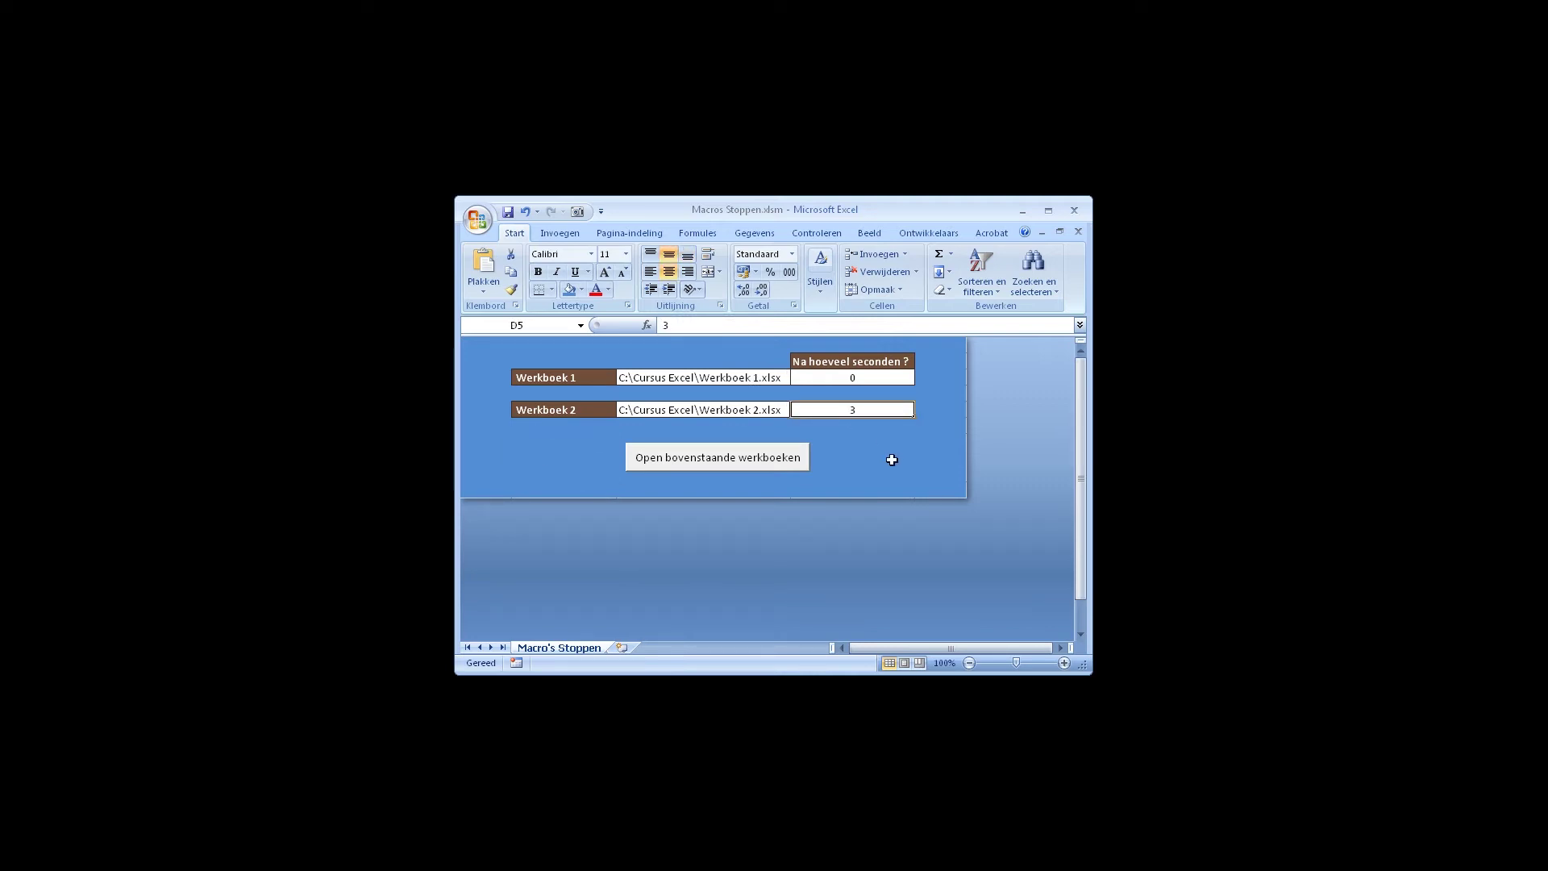
text(60)
click(892, 460)
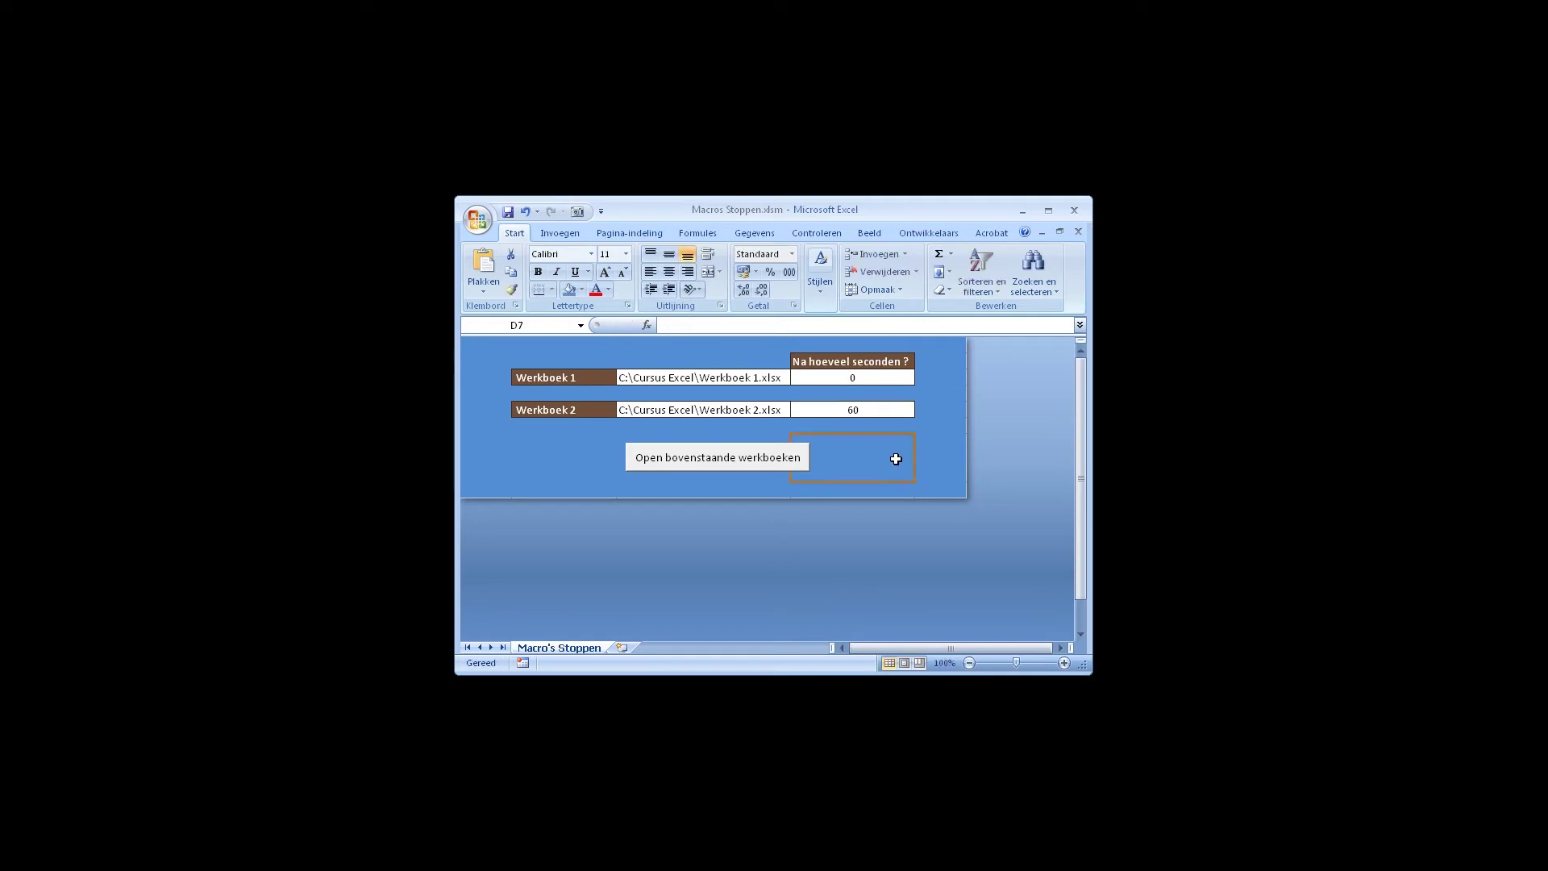
click(686, 457)
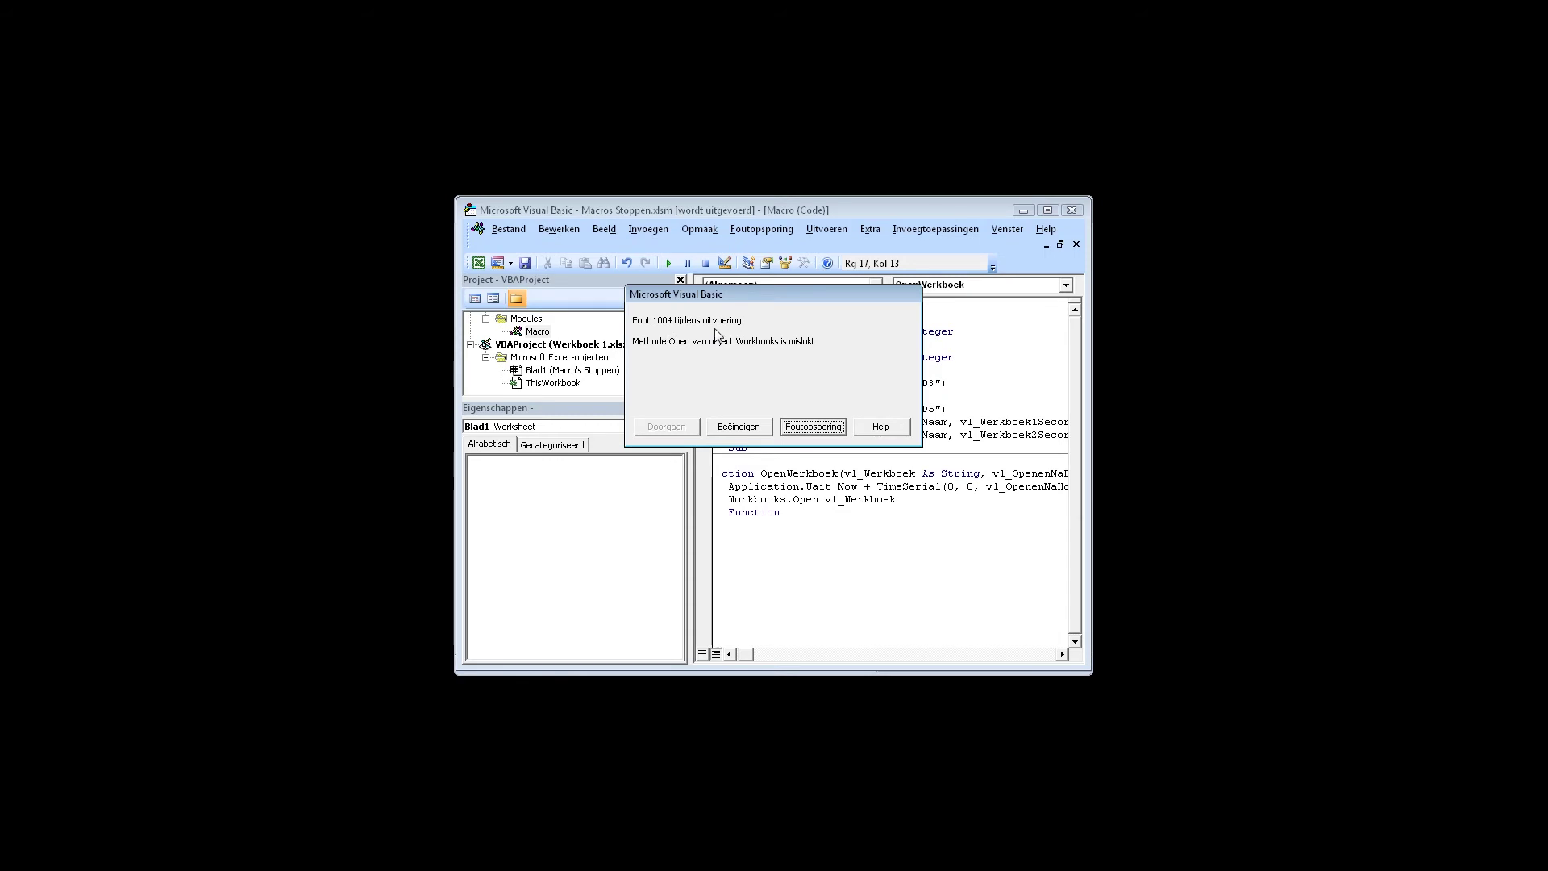
- End the halted macro, close Werkboek 1, and set D5's delay to 5 seconds
click(739, 427)
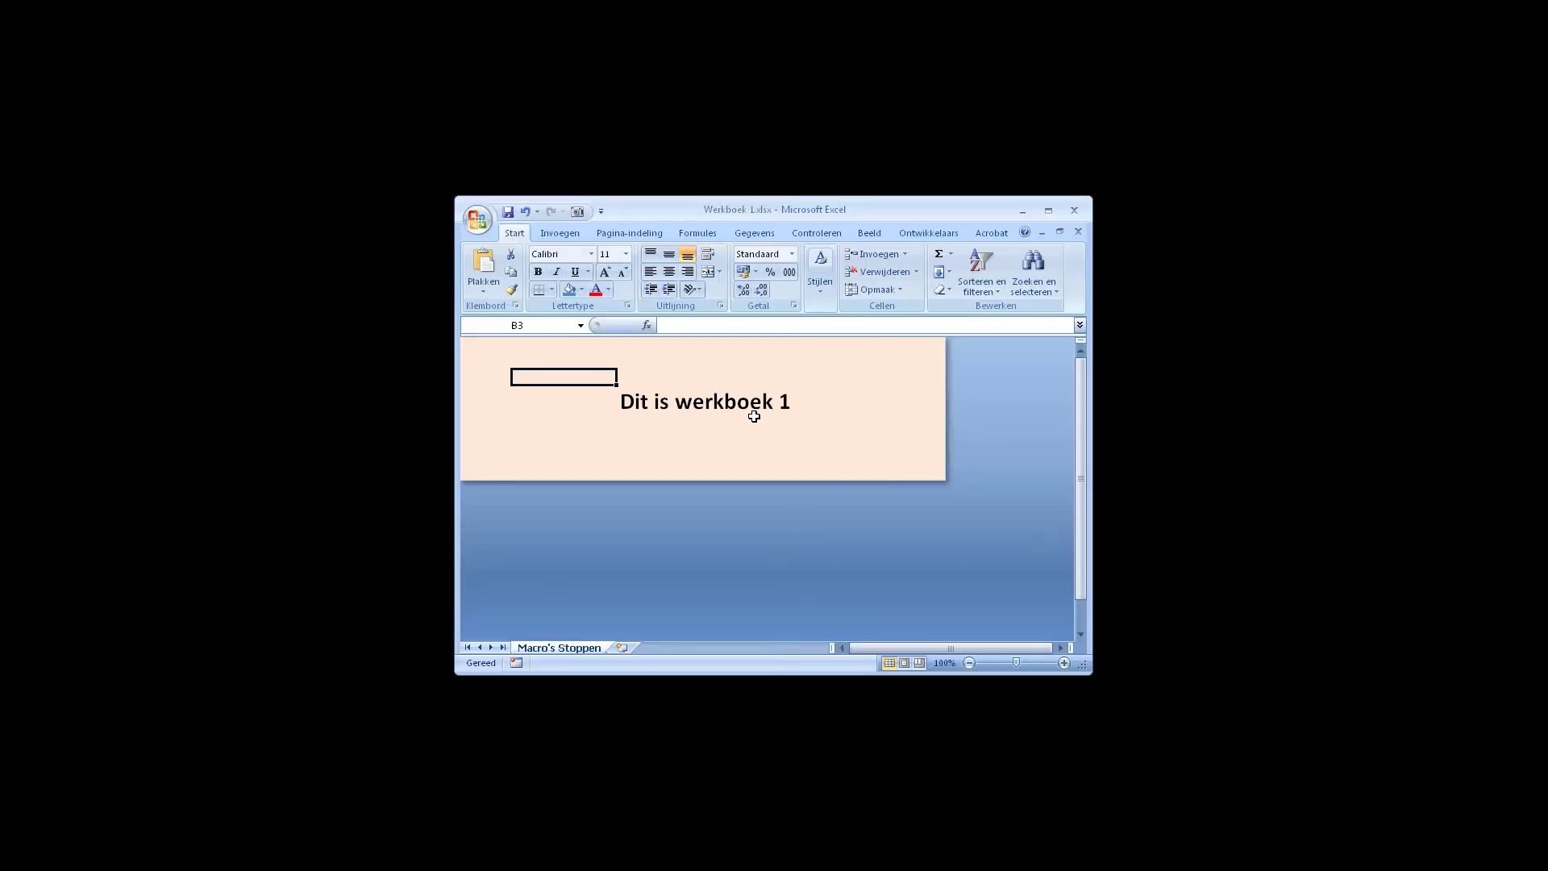
click(1079, 231)
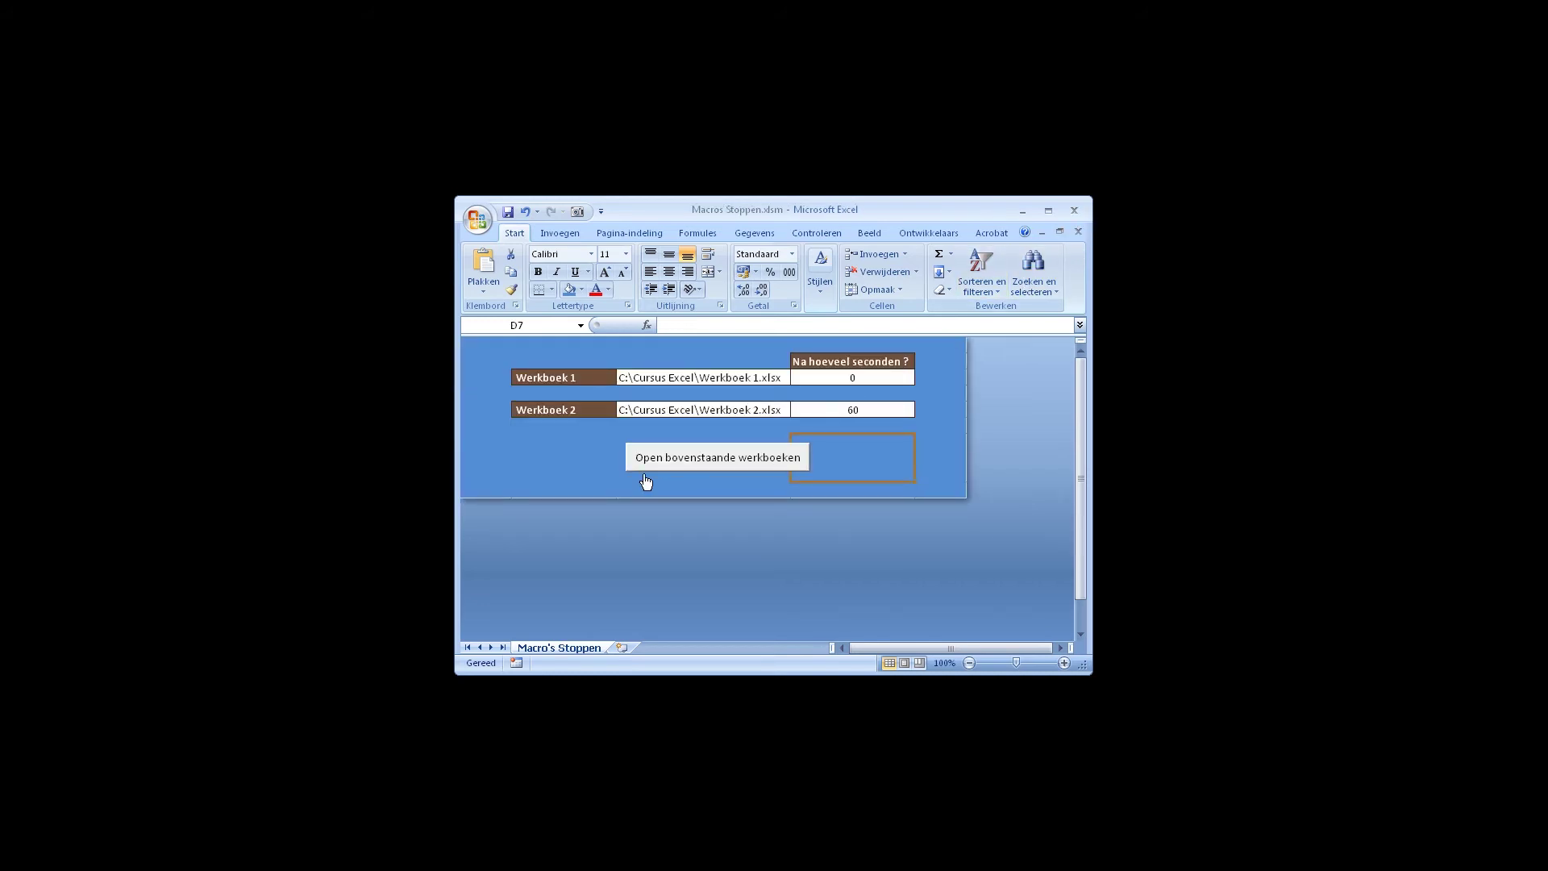
click(845, 409)
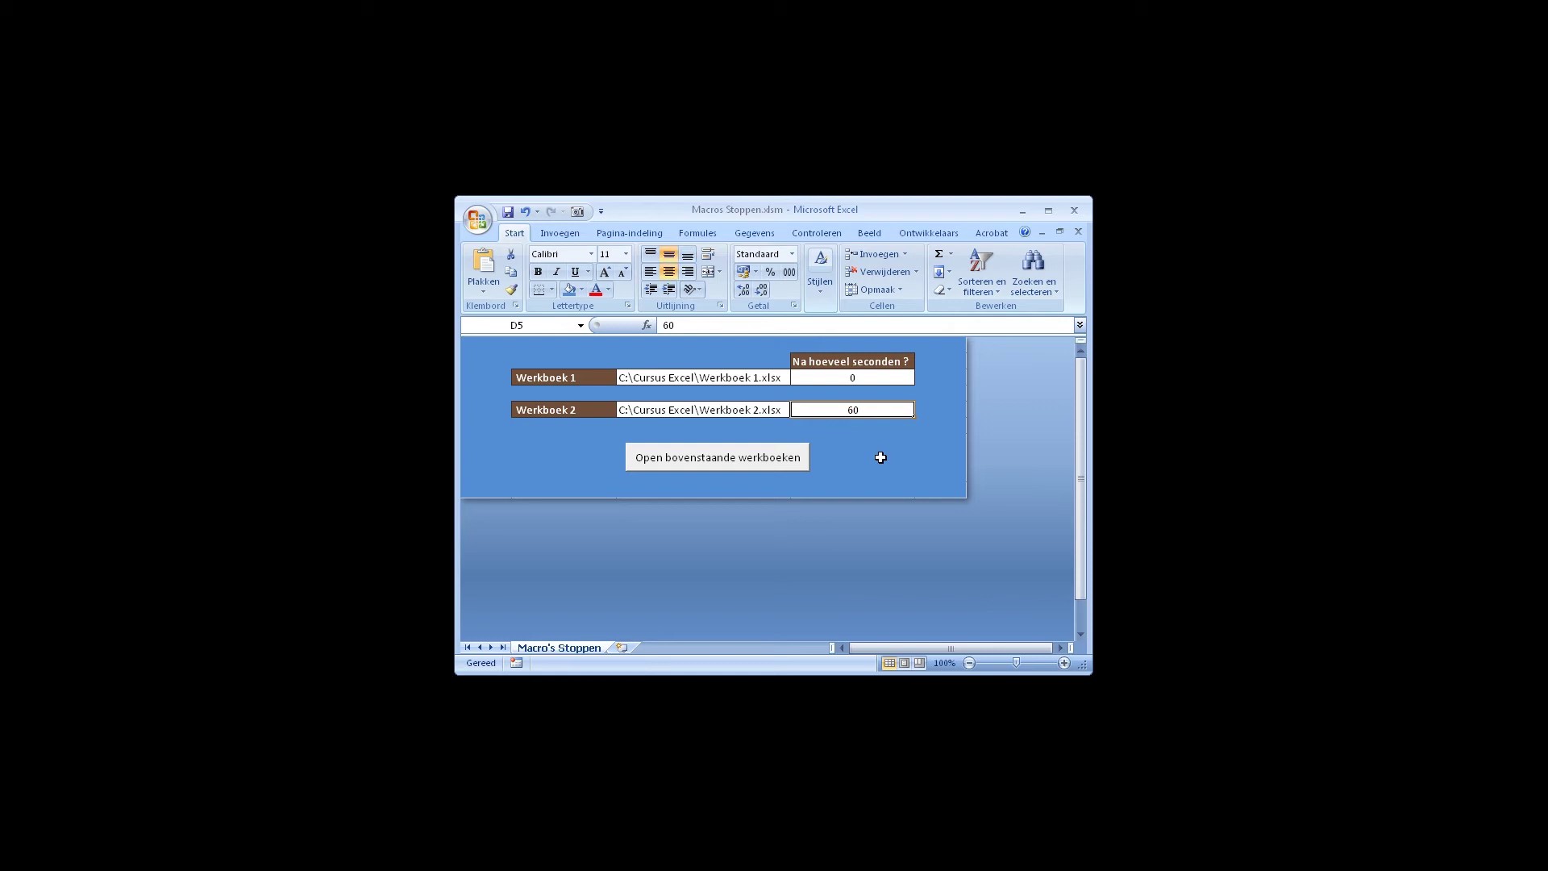
text(5)
key(Return)
- Run the macro, close both opened workbooks, then run it once more
click(775, 456)
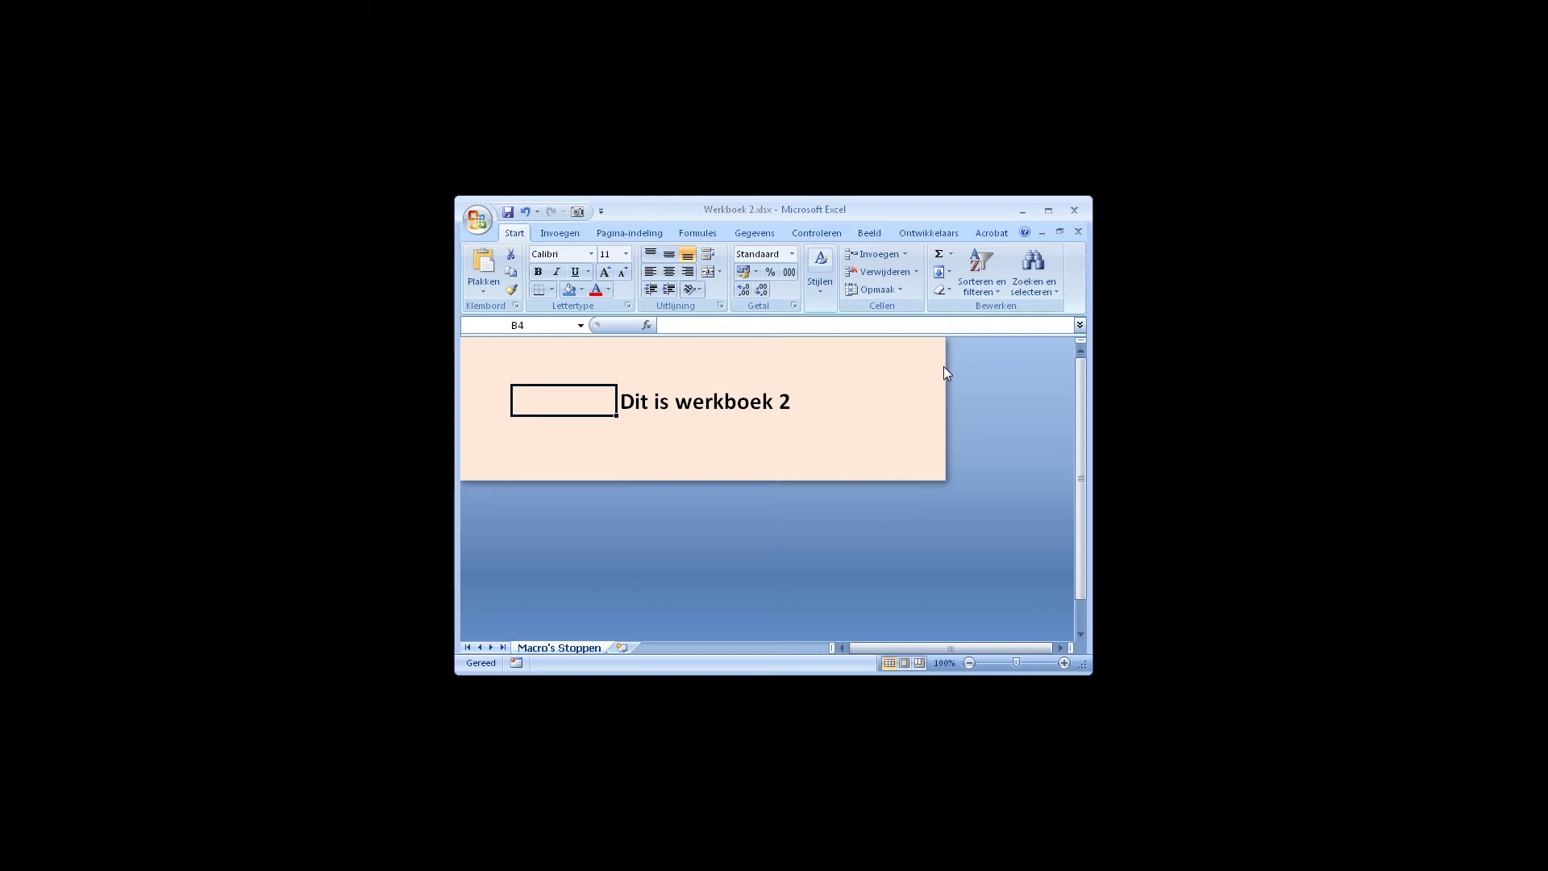
click(1078, 233)
click(1079, 232)
click(857, 405)
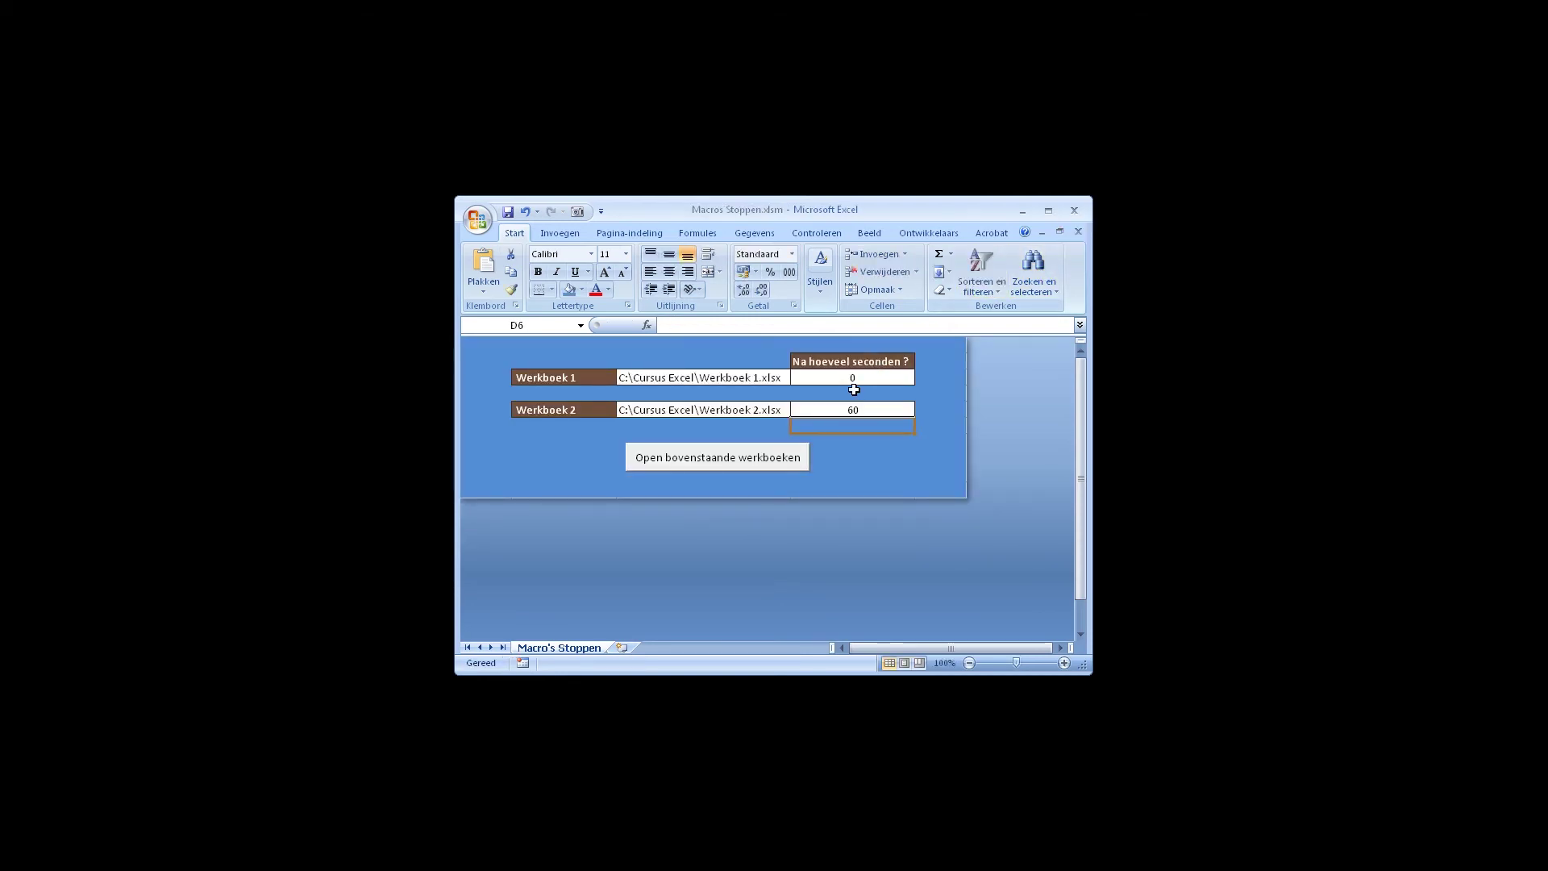
click(755, 457)
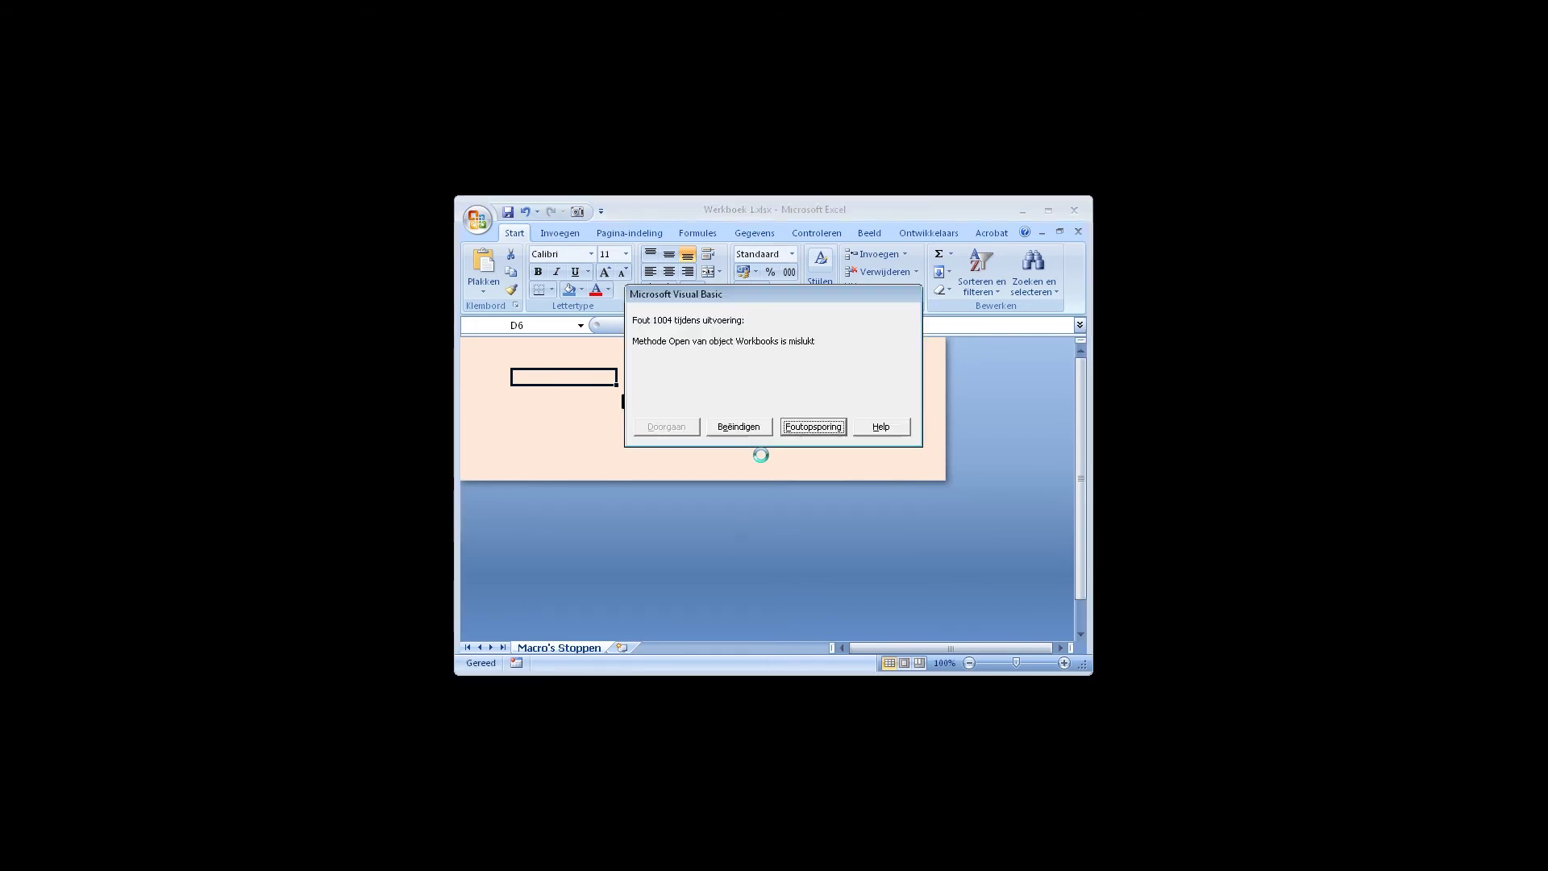
- Debug the error to highlight the failing Workbooks.Open line, then close Werkboek 1
click(820, 429)
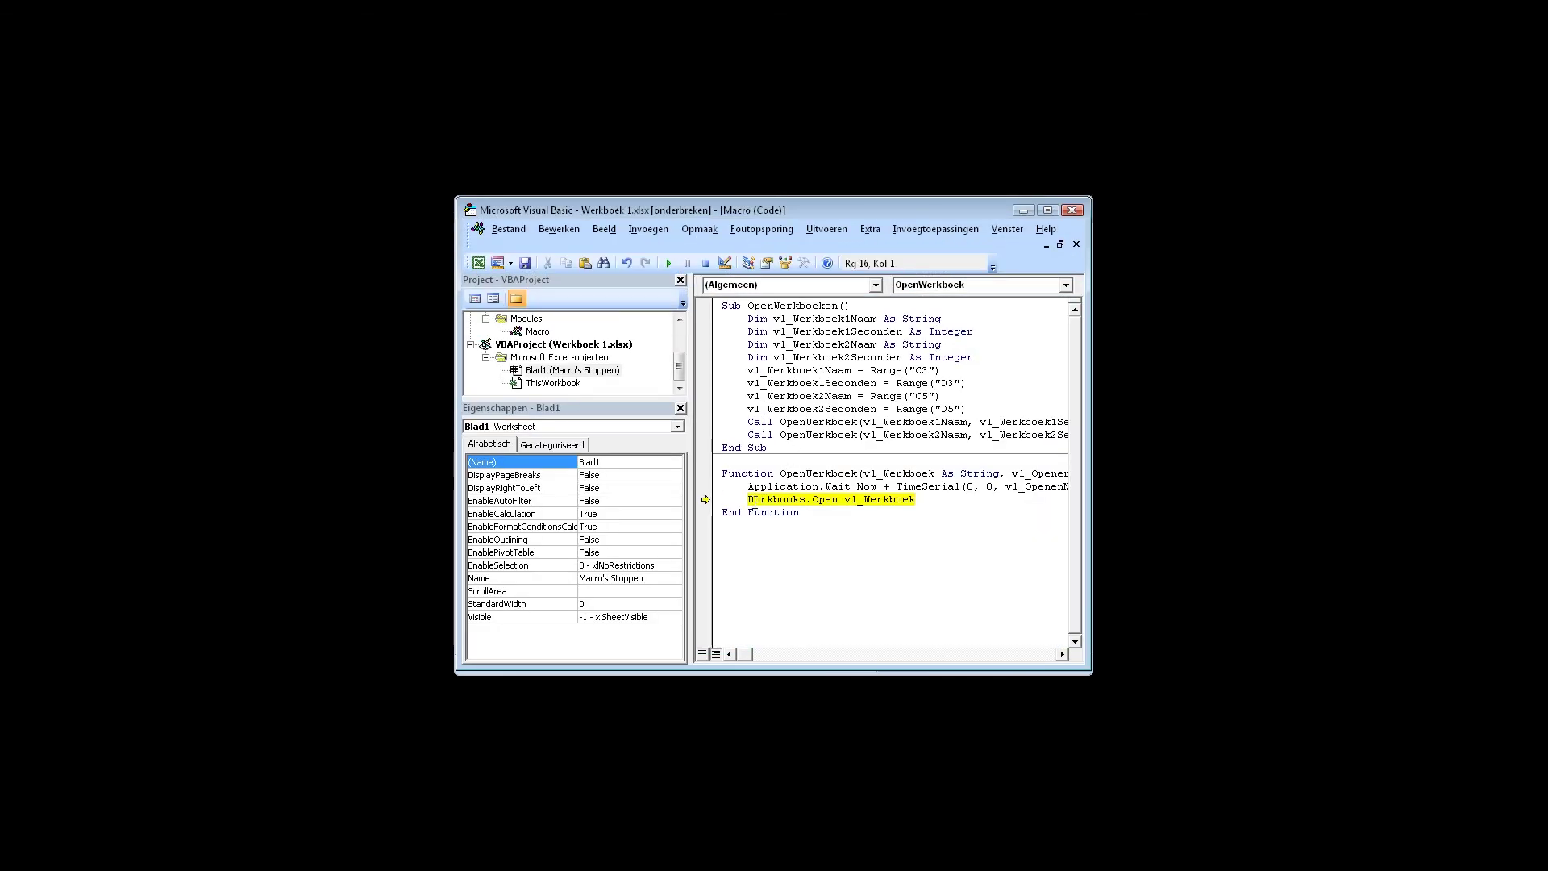
mouse_move(919, 500)
mouse_down()
mouse_move(750, 500)
mouse_move(877, 500)
mouse_up()
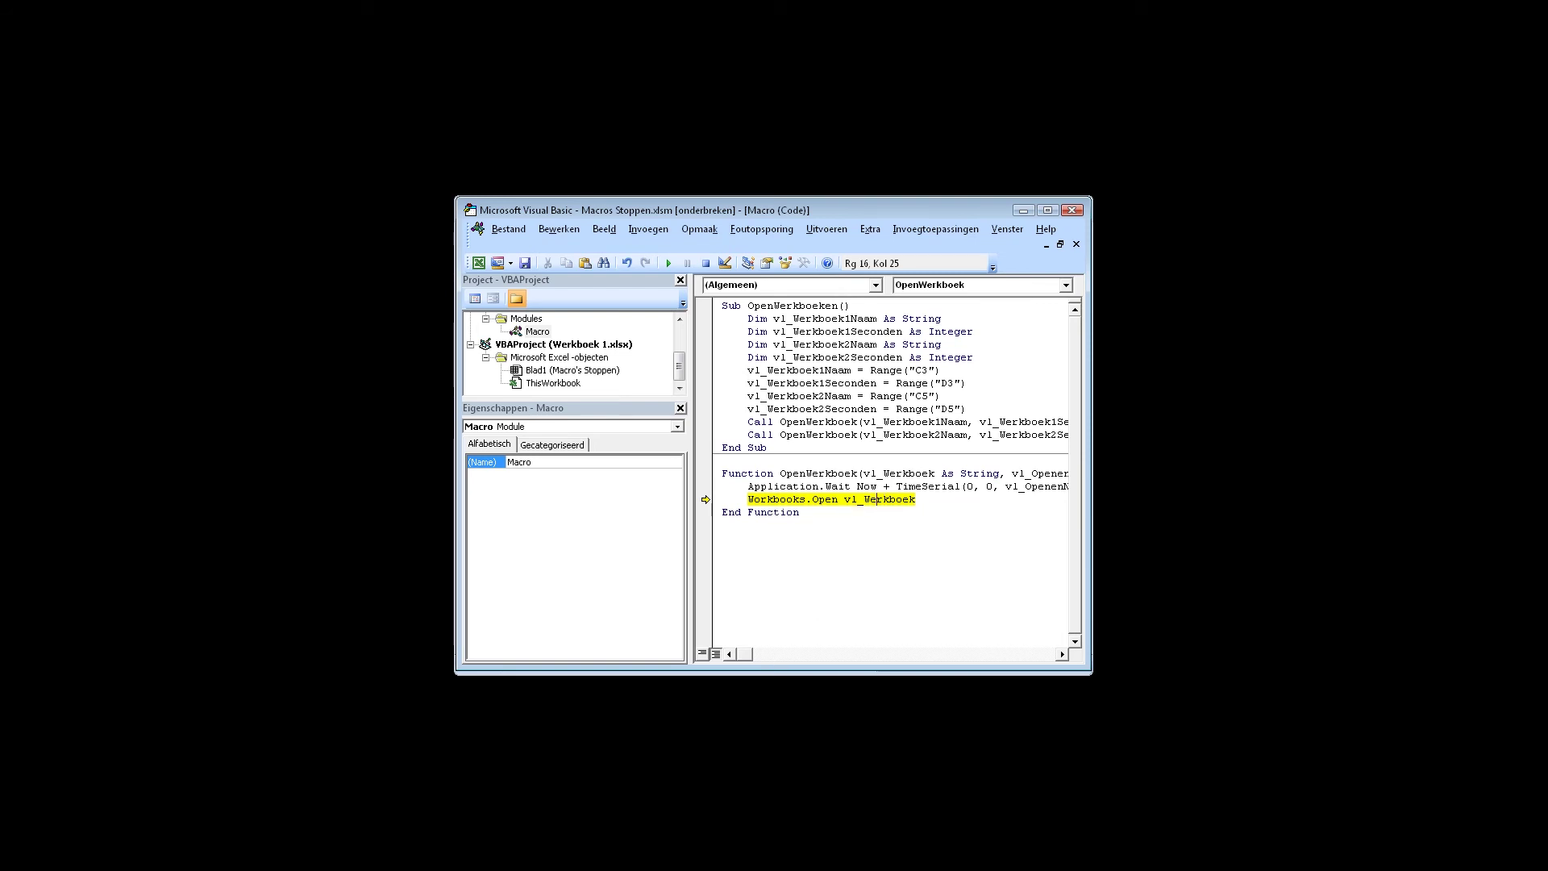
key(F5)
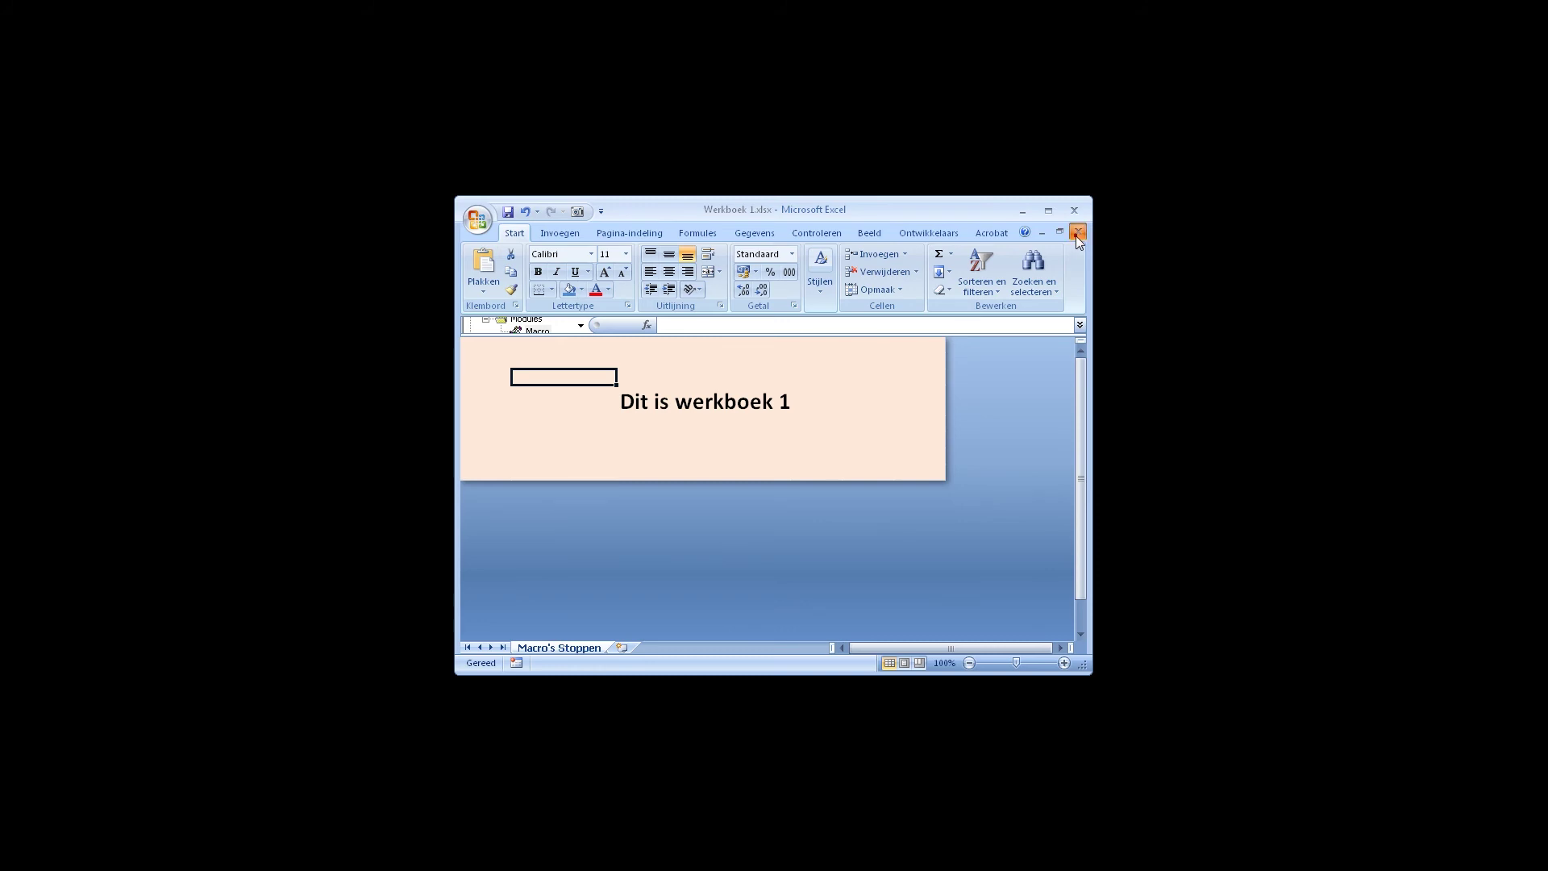
click(1078, 232)
- Try rerunning the paused macro, dismiss the break-mode warning, and reset the macro
click(743, 457)
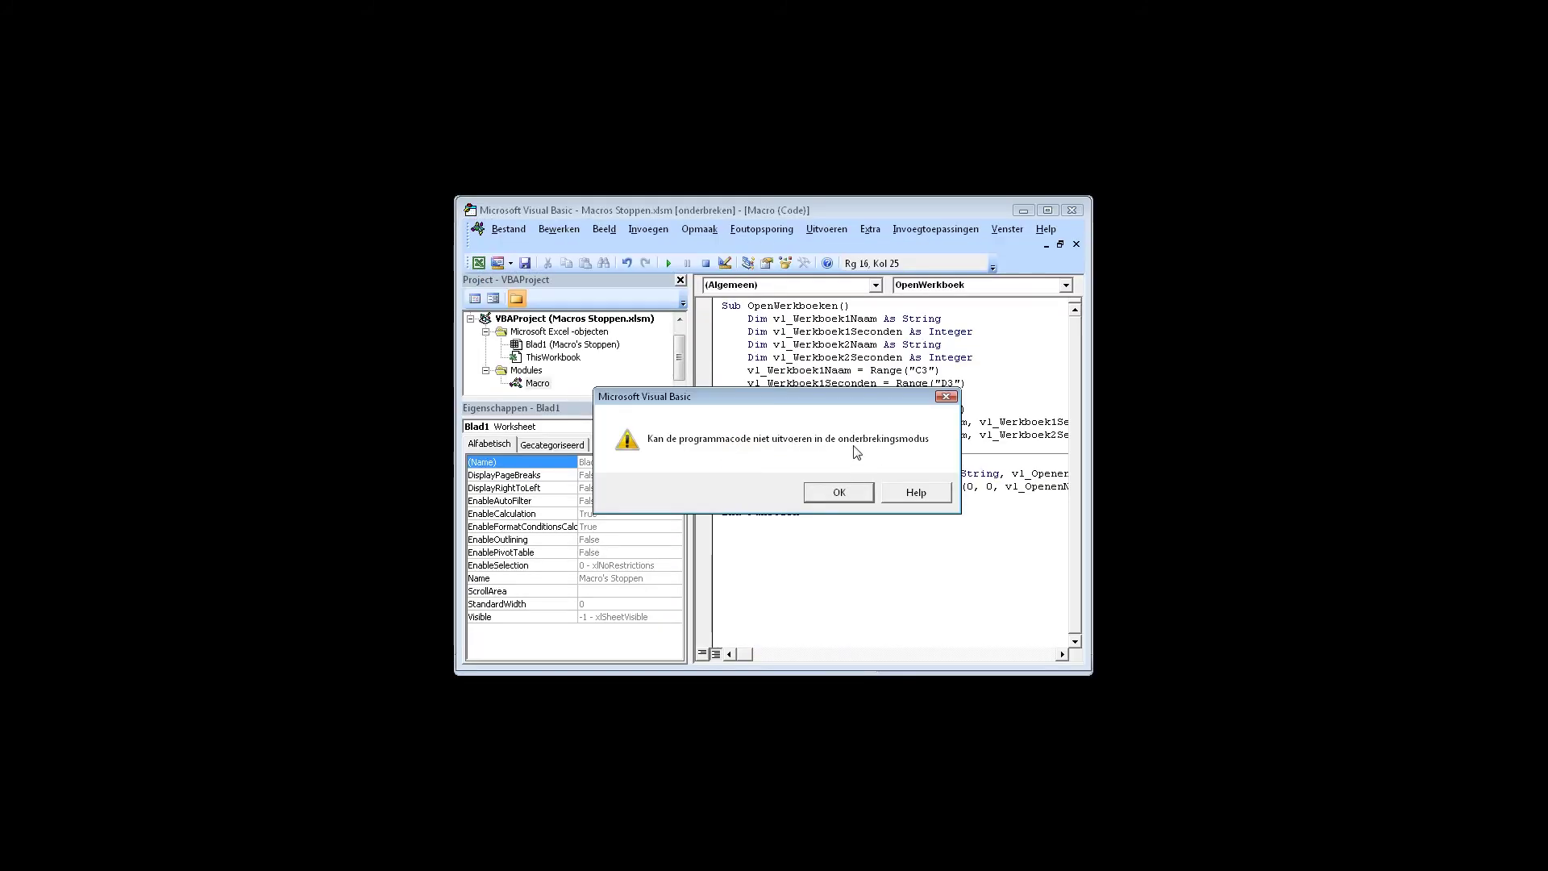
click(847, 489)
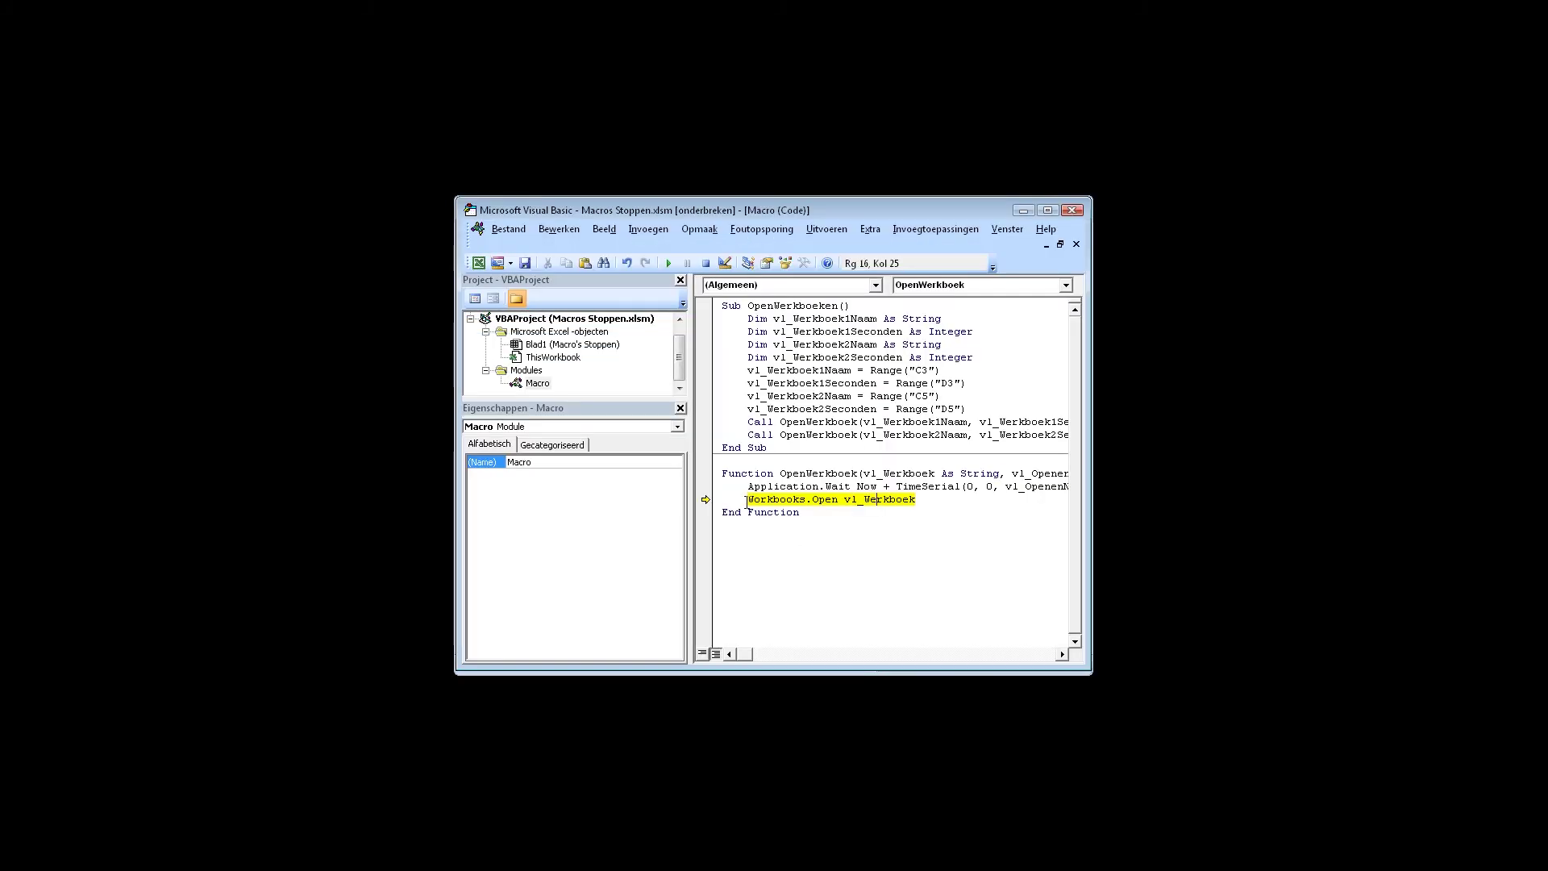
drag(747, 500, 917, 500)
click(839, 518)
click(707, 265)
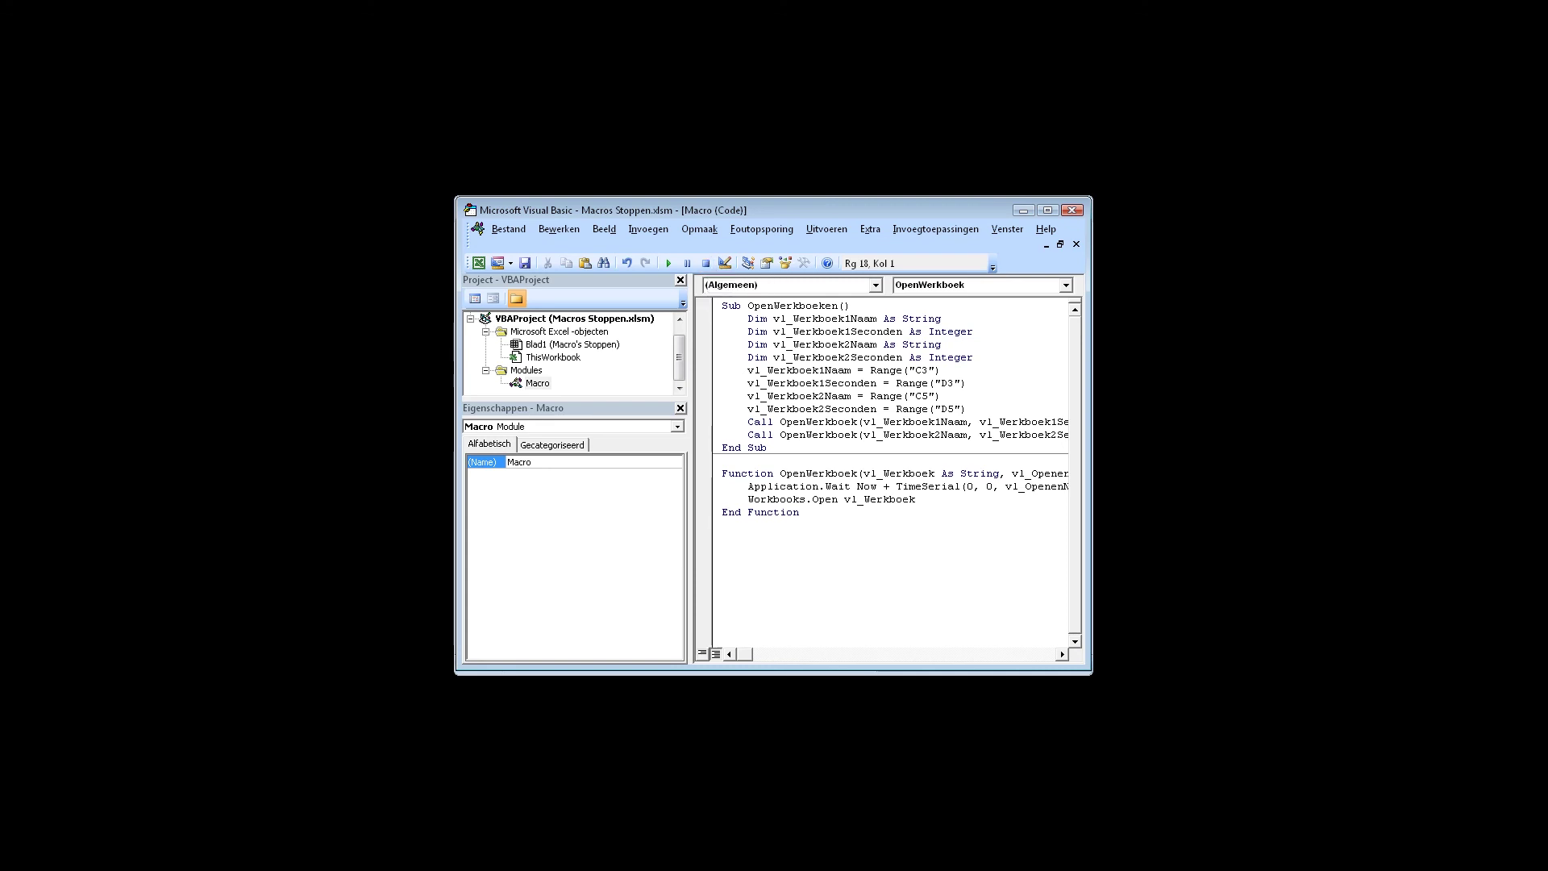
- Switch from the VBA editor back to the Macro Stoppen sheet and select cell A1
key(alt+F11)
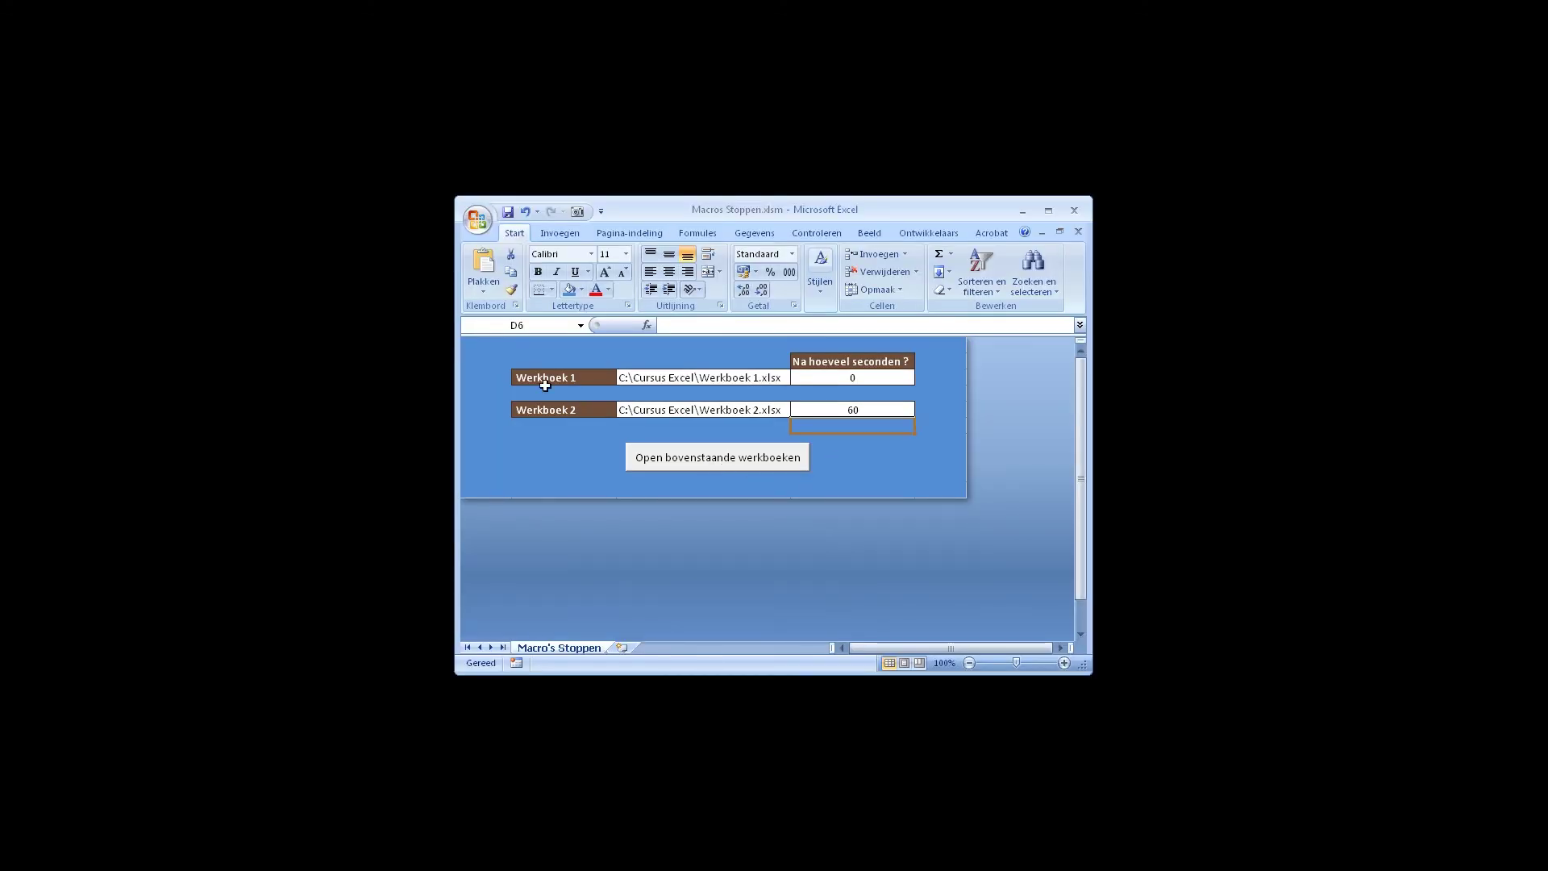
click(483, 345)
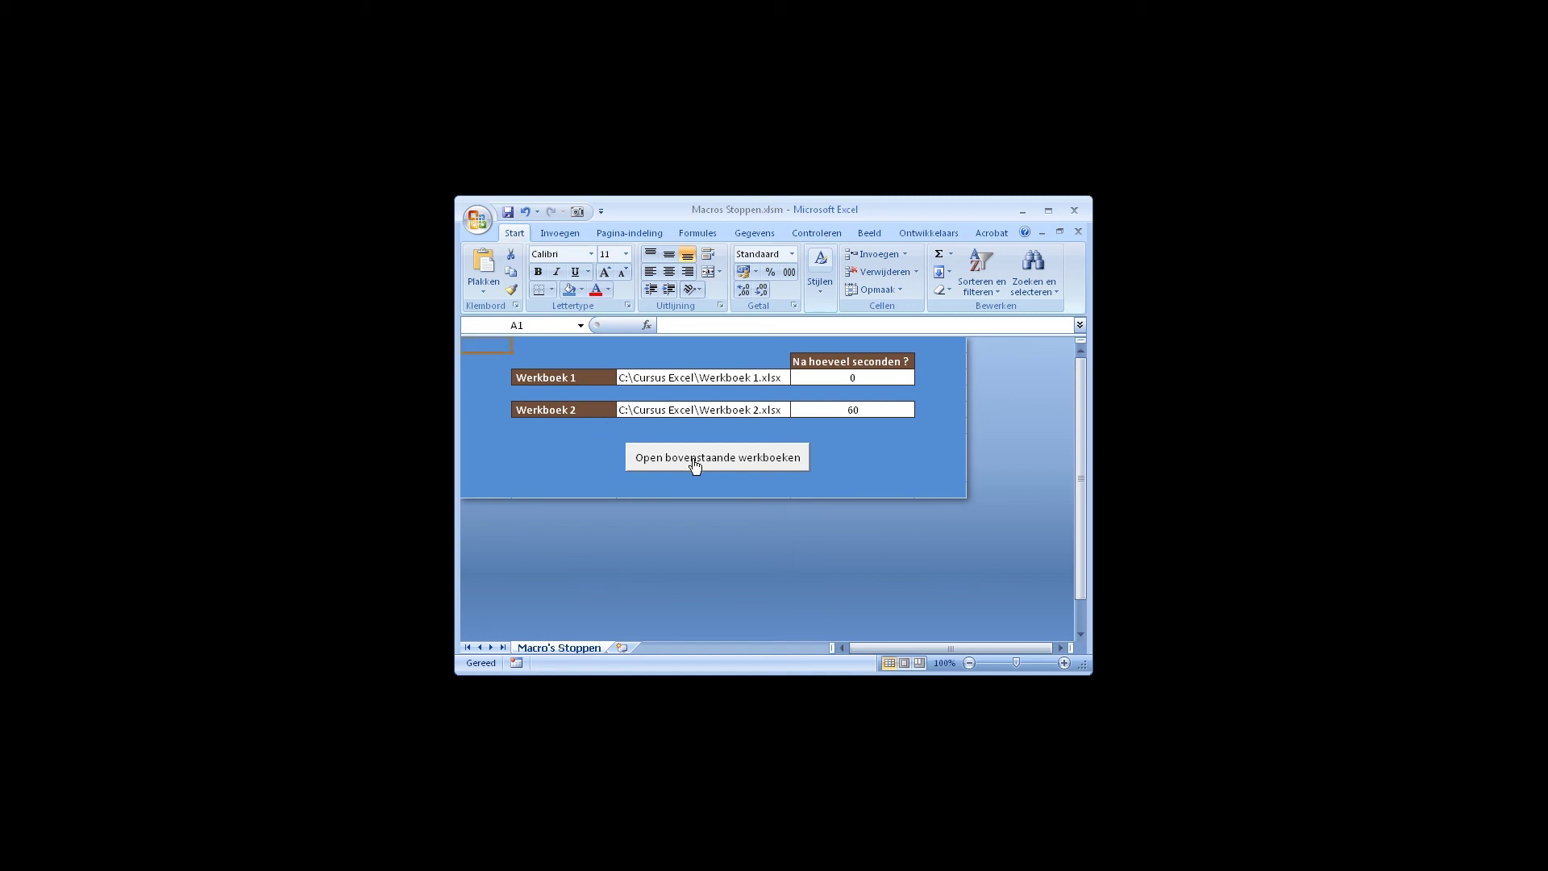